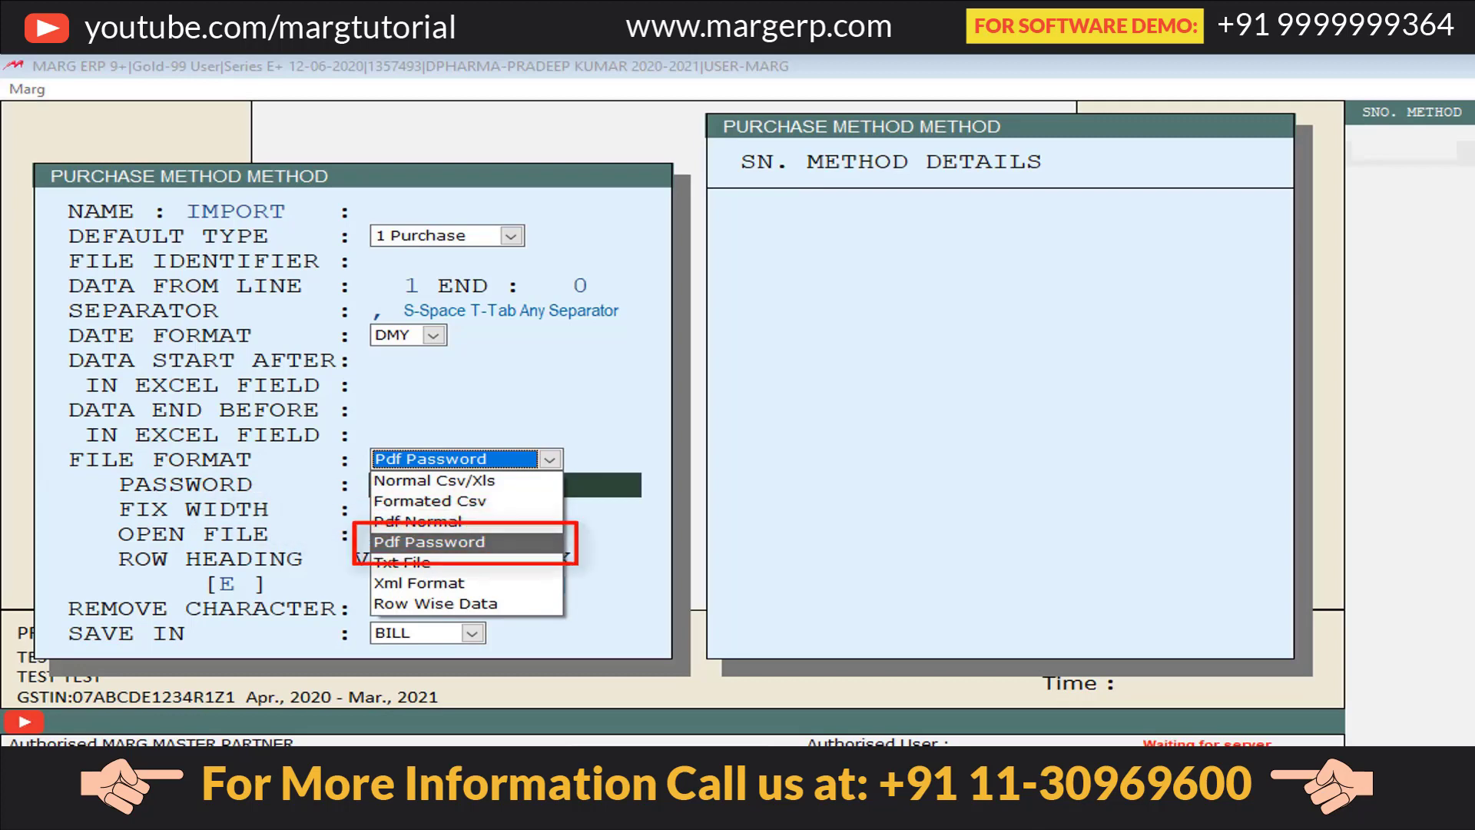
# Set the purchase method's file format to Pdf Normal and choose to open a file for formatting
pyautogui.press('Return')
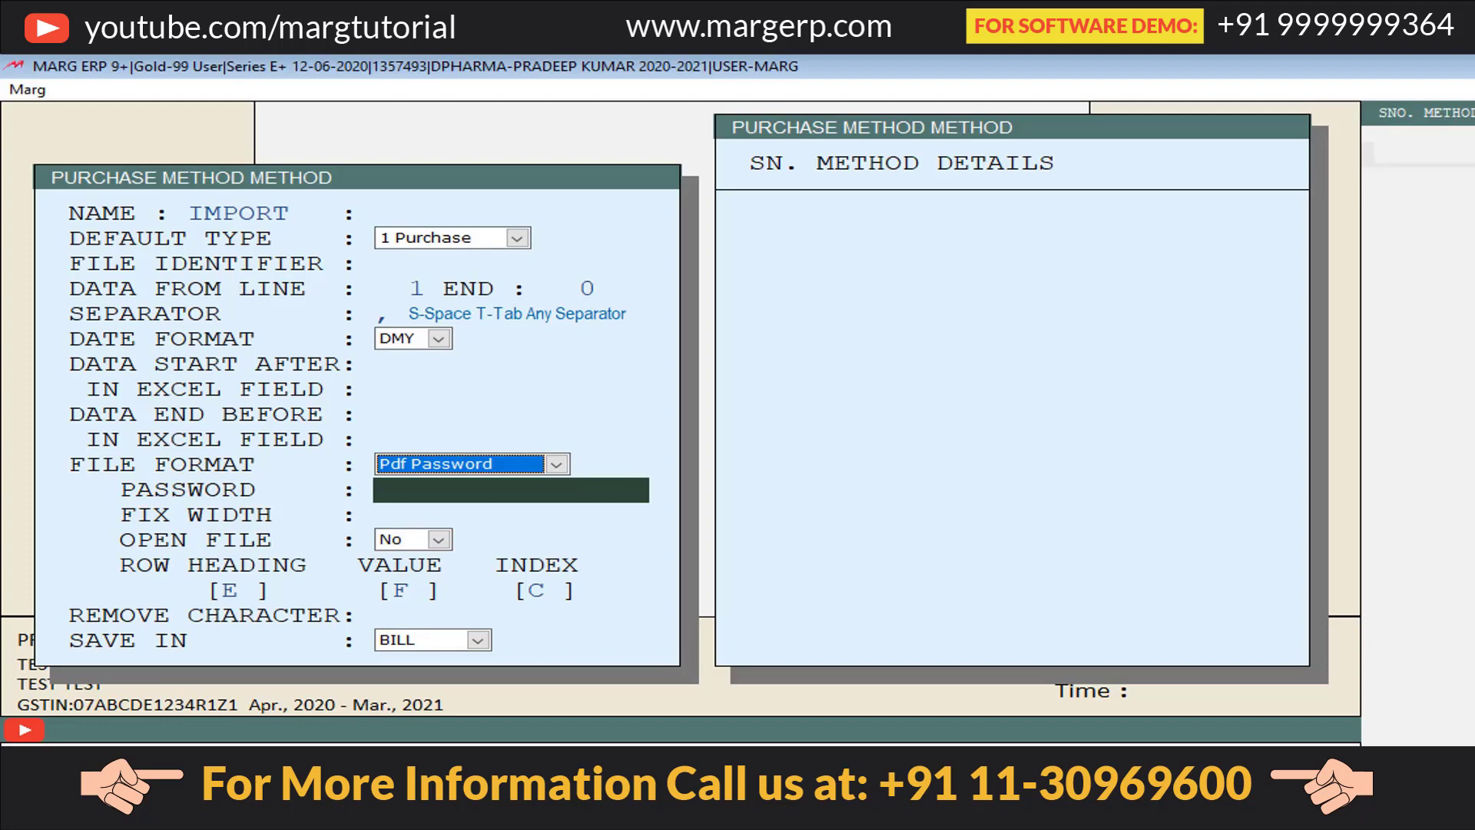
pyautogui.press('Up')
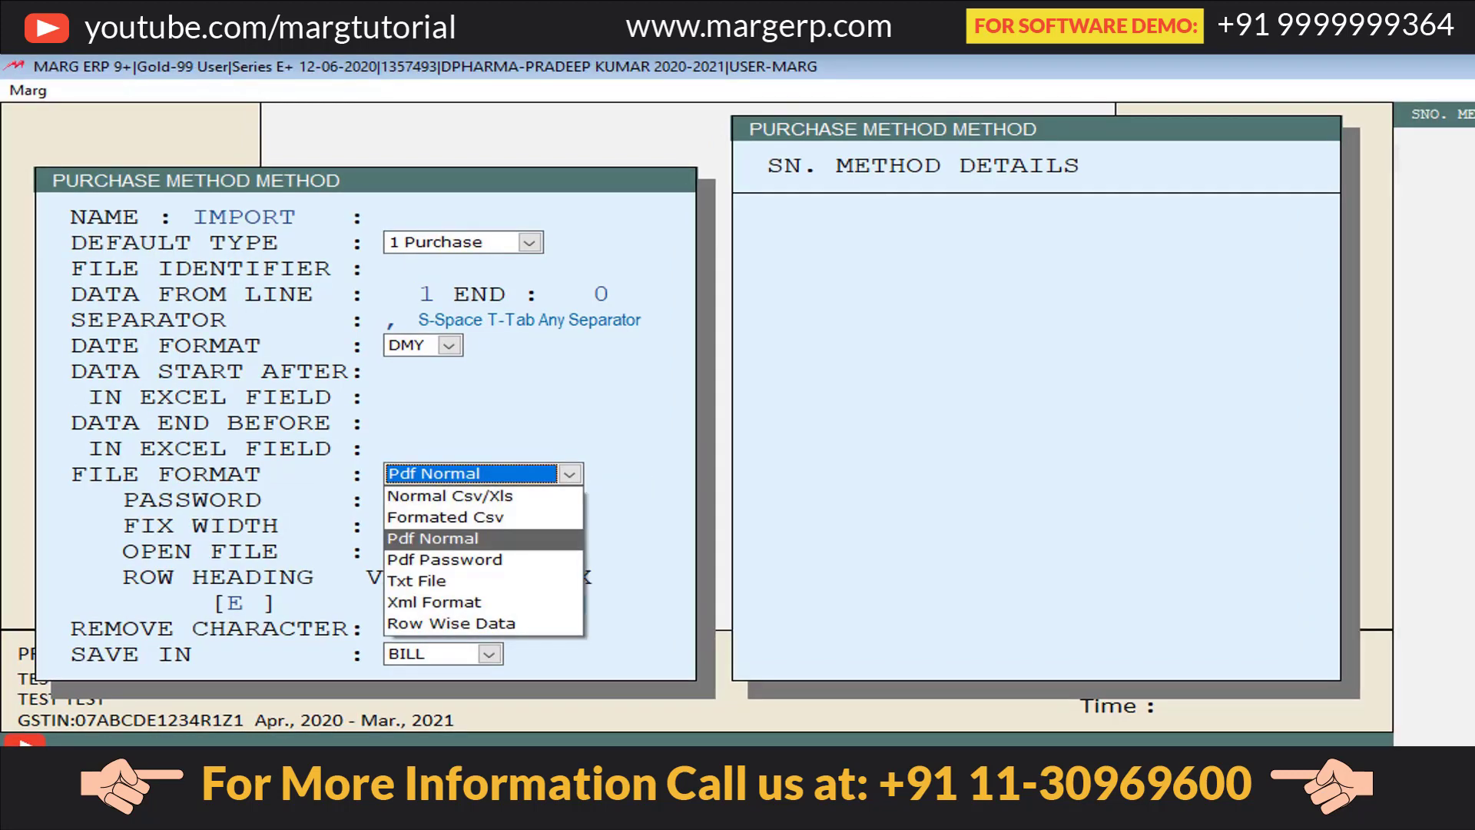
pyautogui.press('Return')
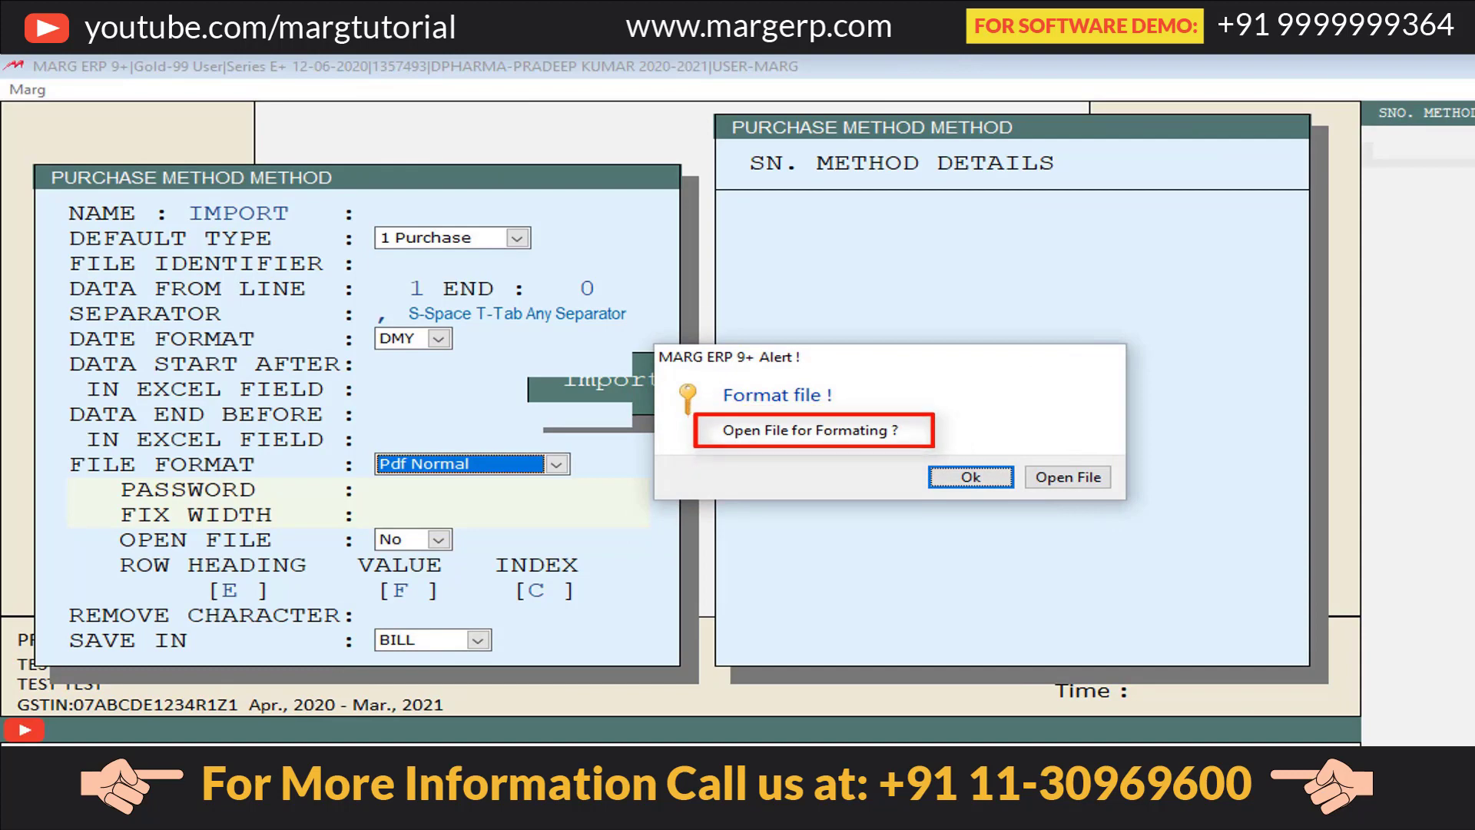
pyautogui.press('Tab')
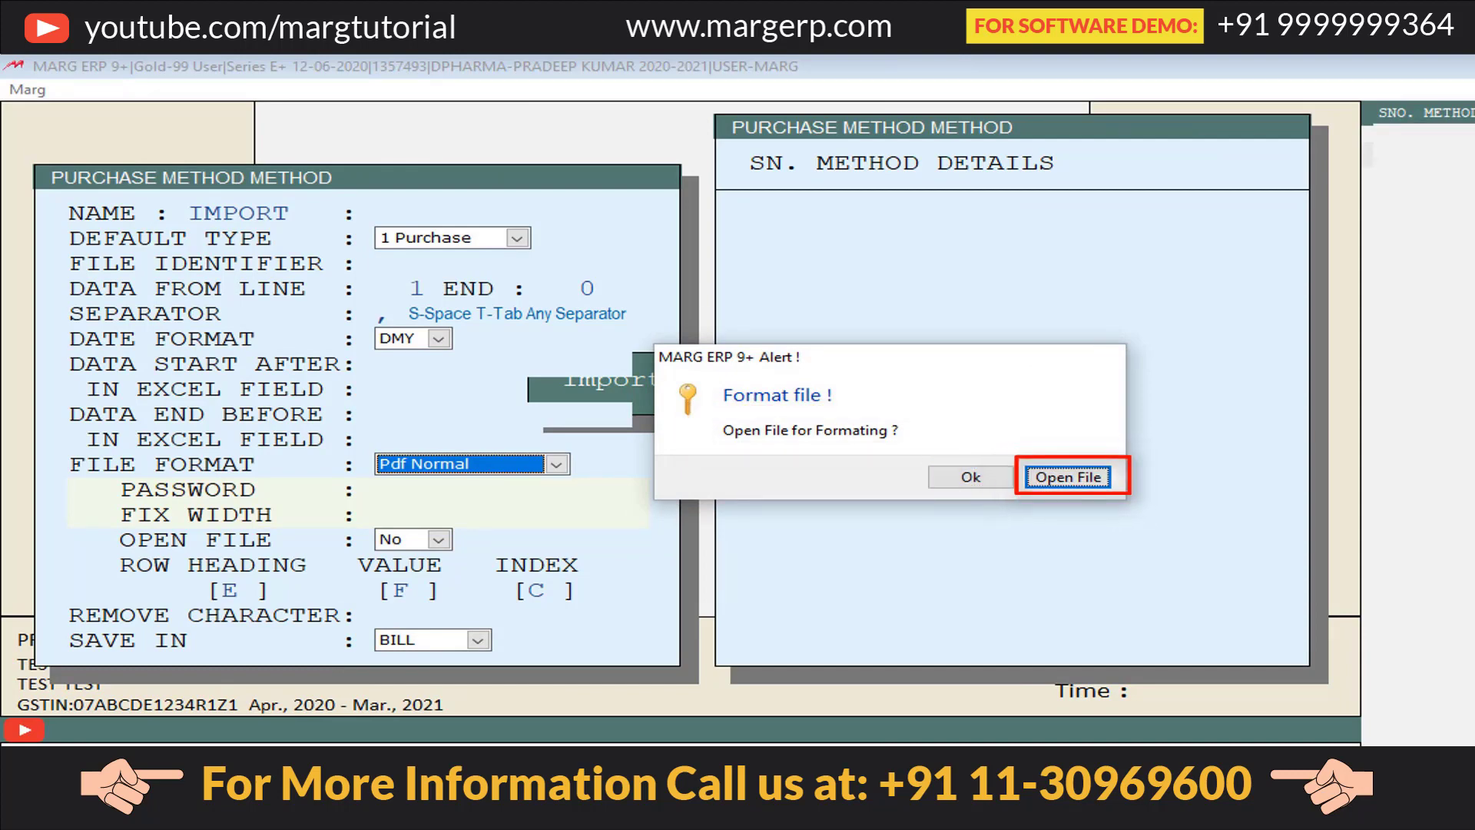
pyautogui.press('Return')
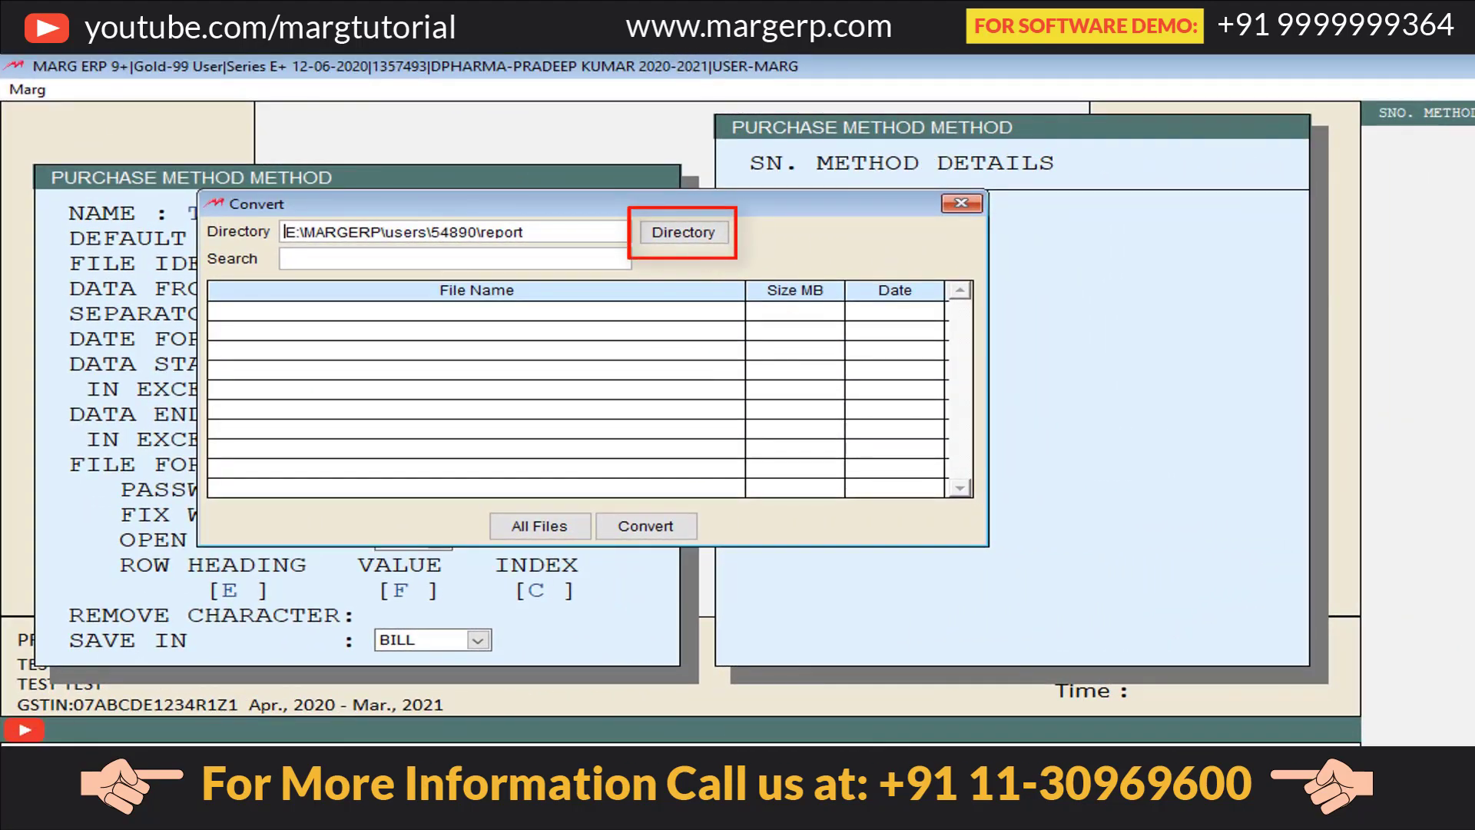
# Convert X0000144.PDF from the directory E:\BILL IMPORT and close its raw text and CSV previews
pyautogui.click(419, 231)
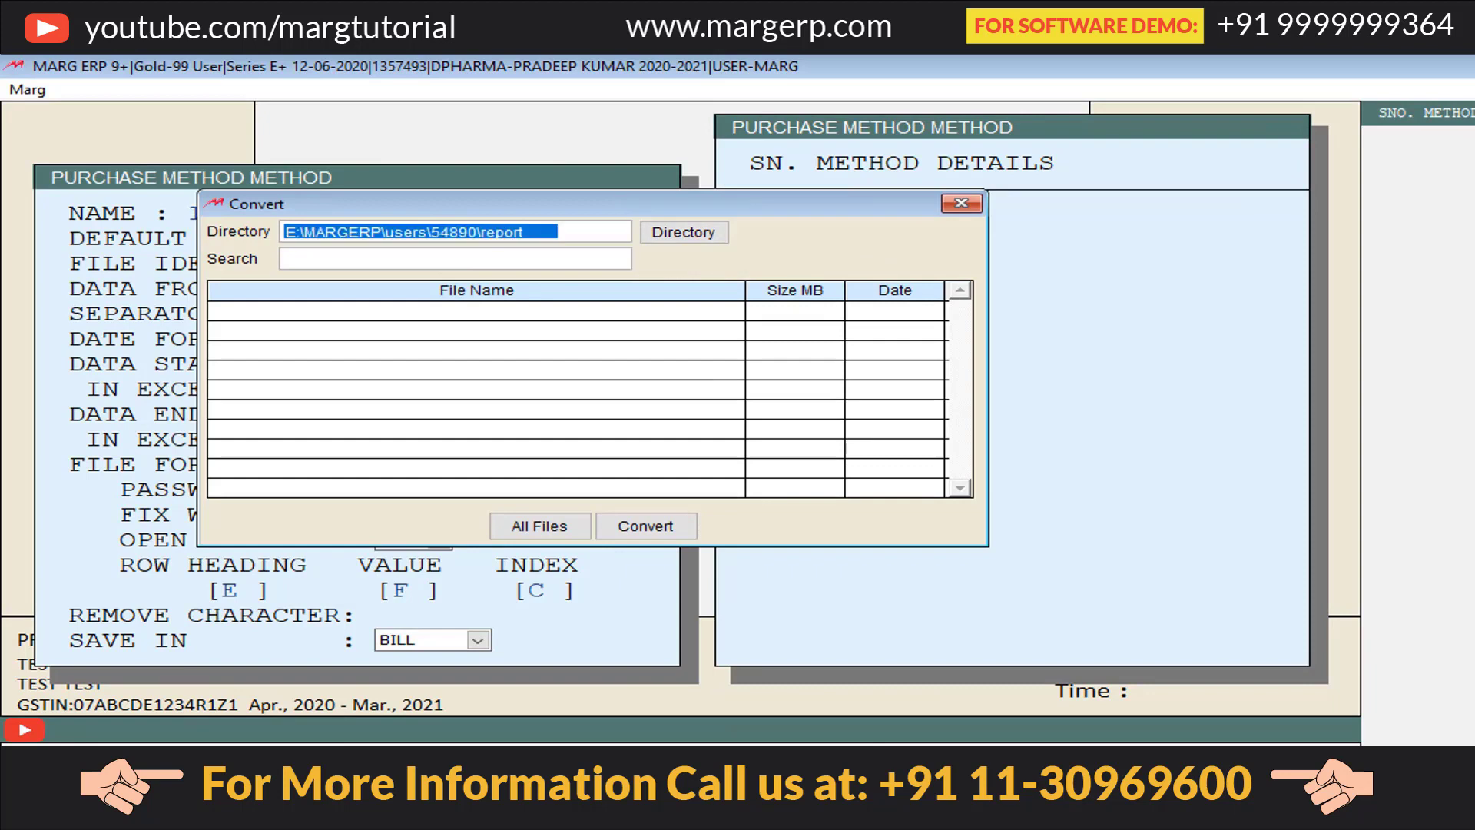
pyautogui.write('E:\\BILL IMPORT')
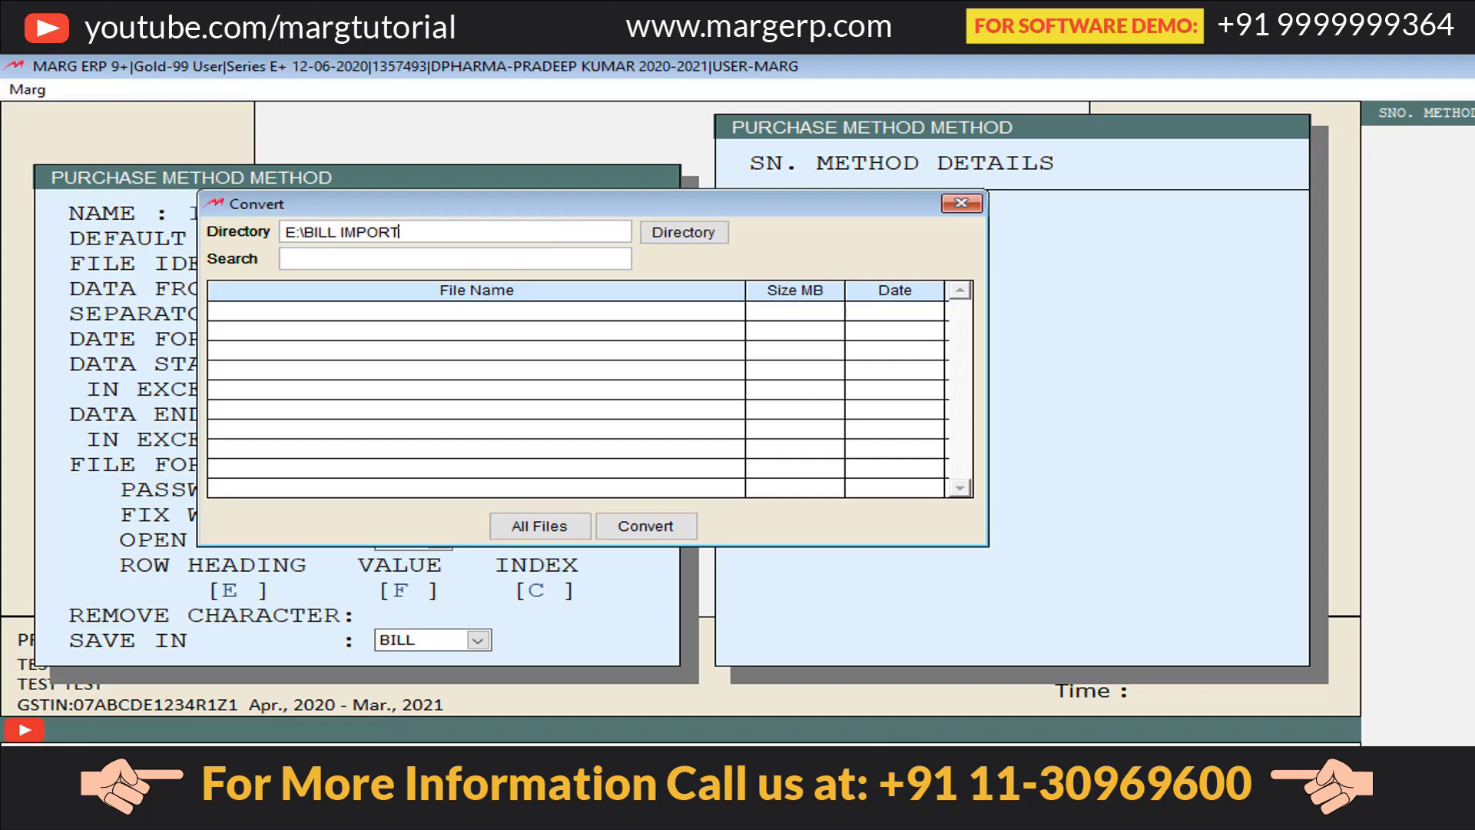
pyautogui.press('Return')
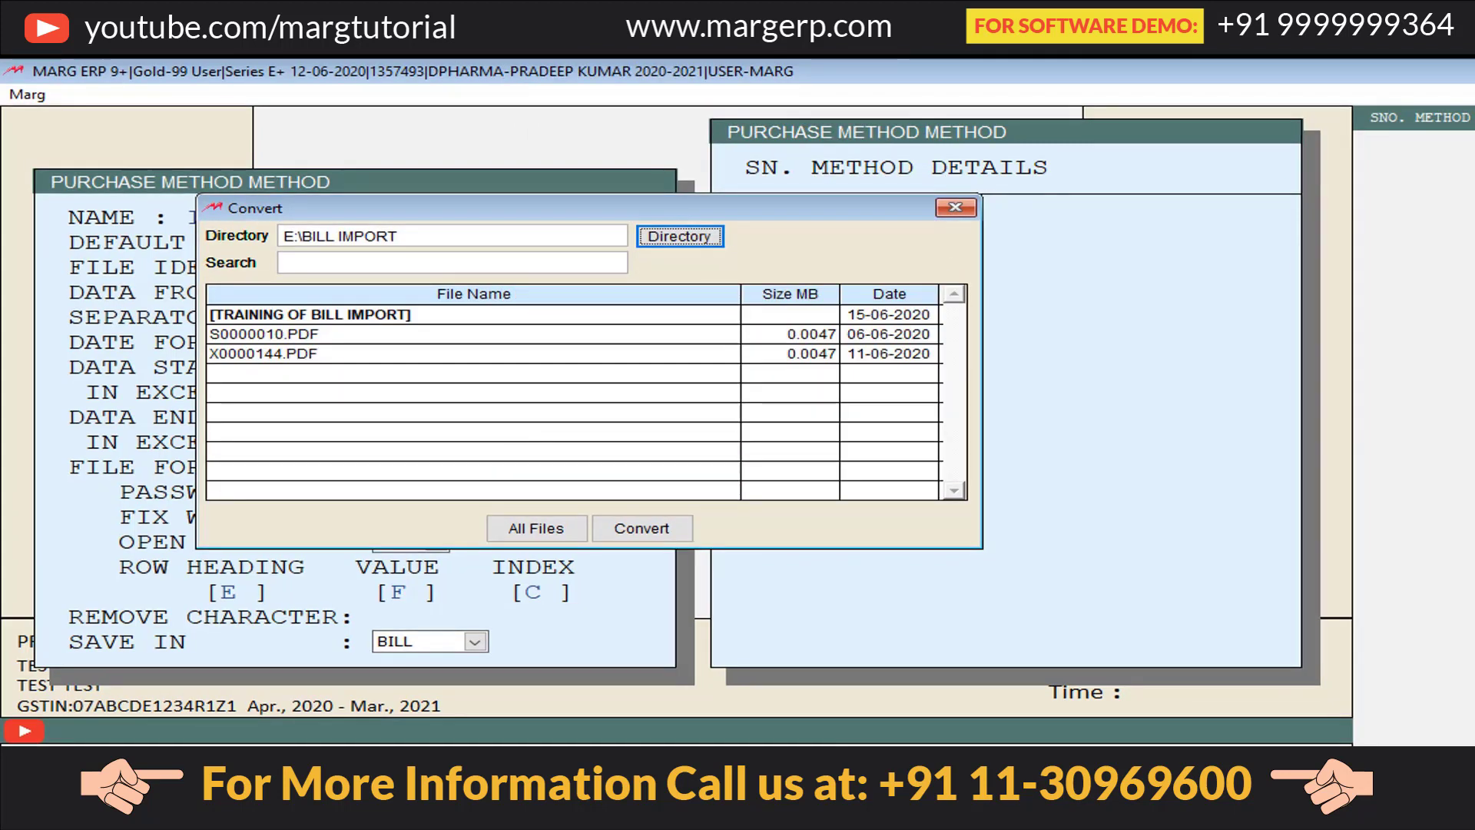
pyautogui.click(309, 353)
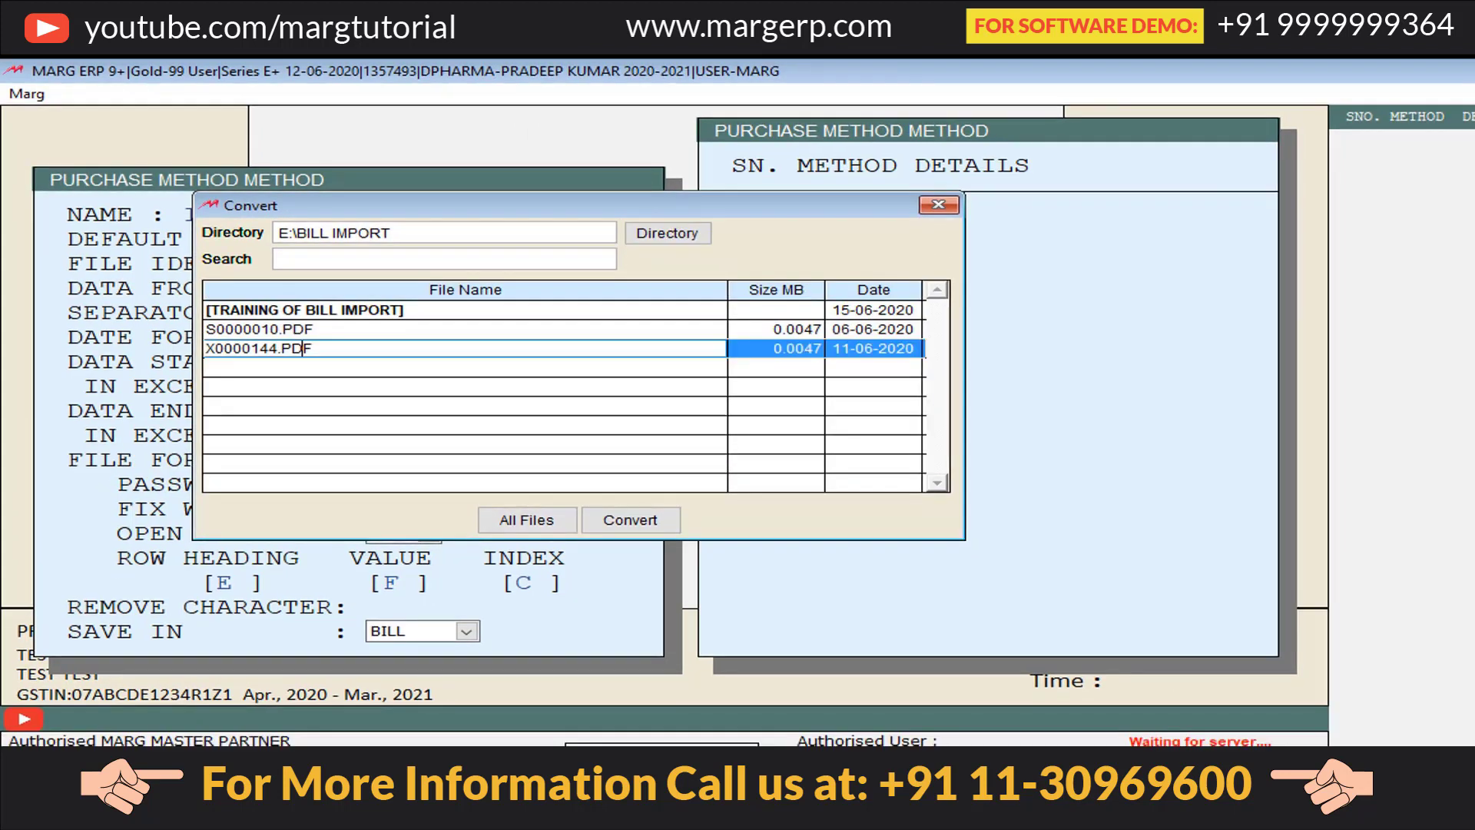
pyautogui.press('Return')
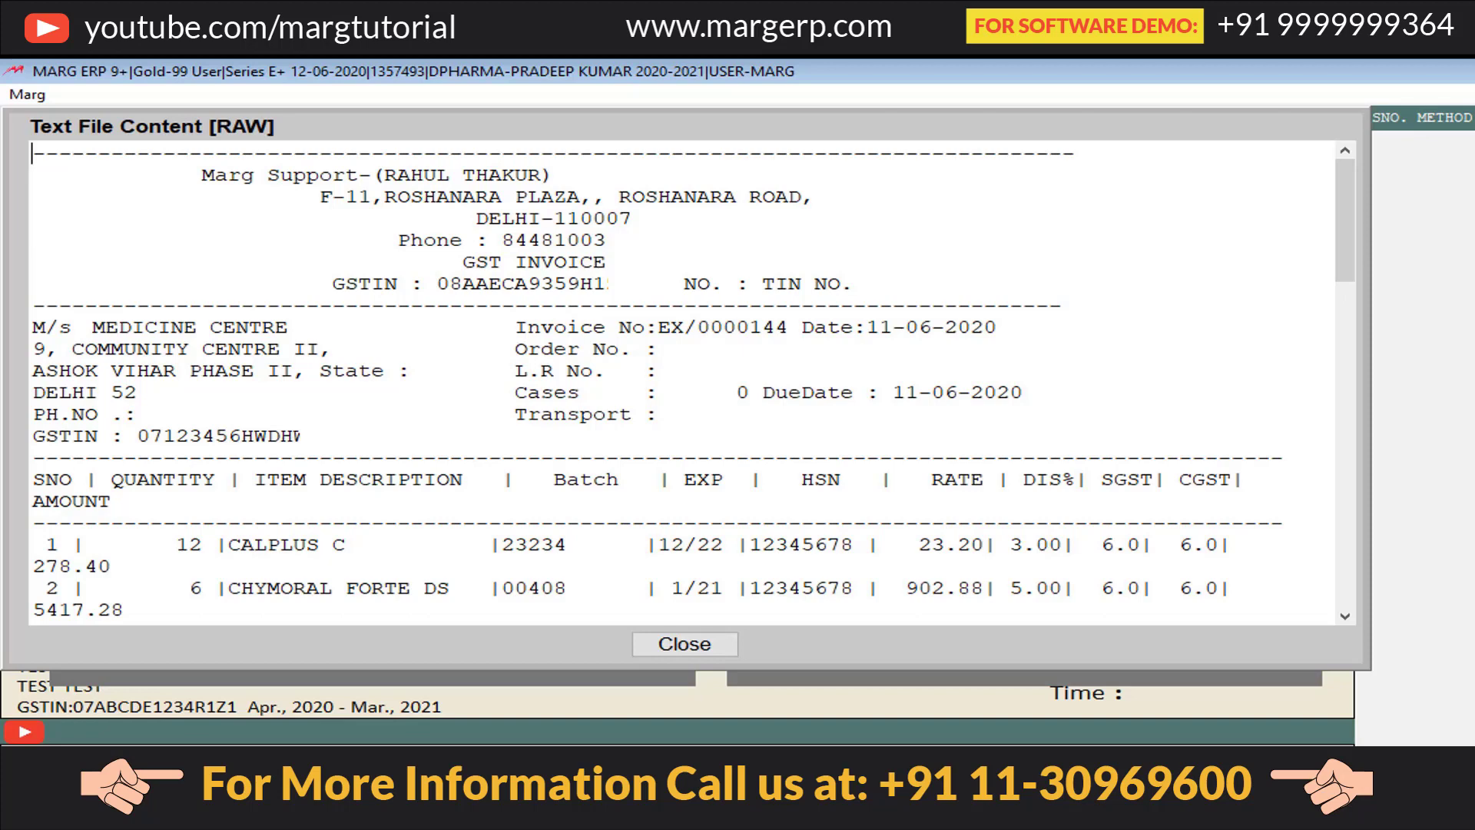
pyautogui.hotkey('ctrl', 'w')
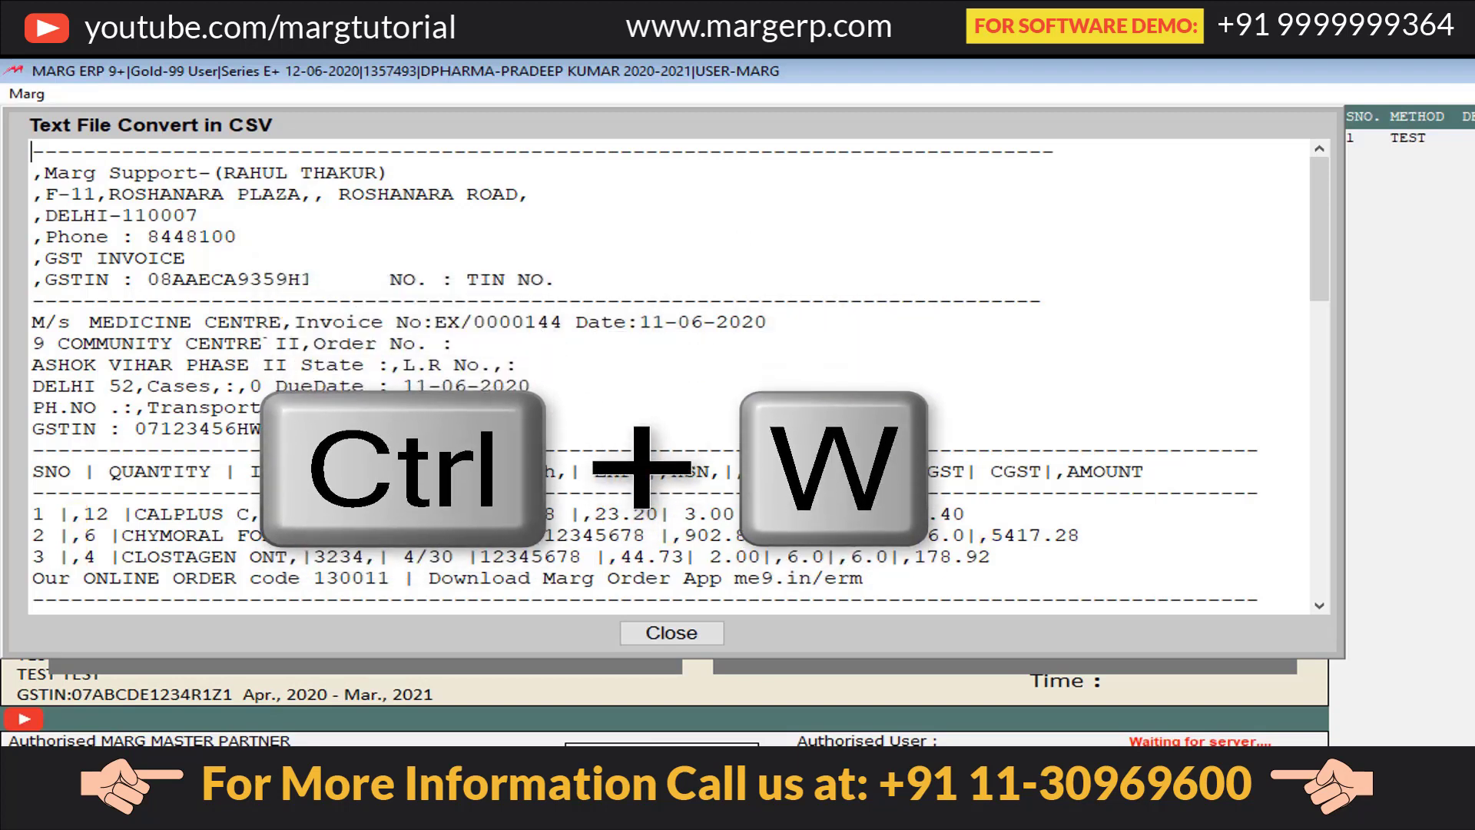
pyautogui.hotkey('ctrl', 'w')
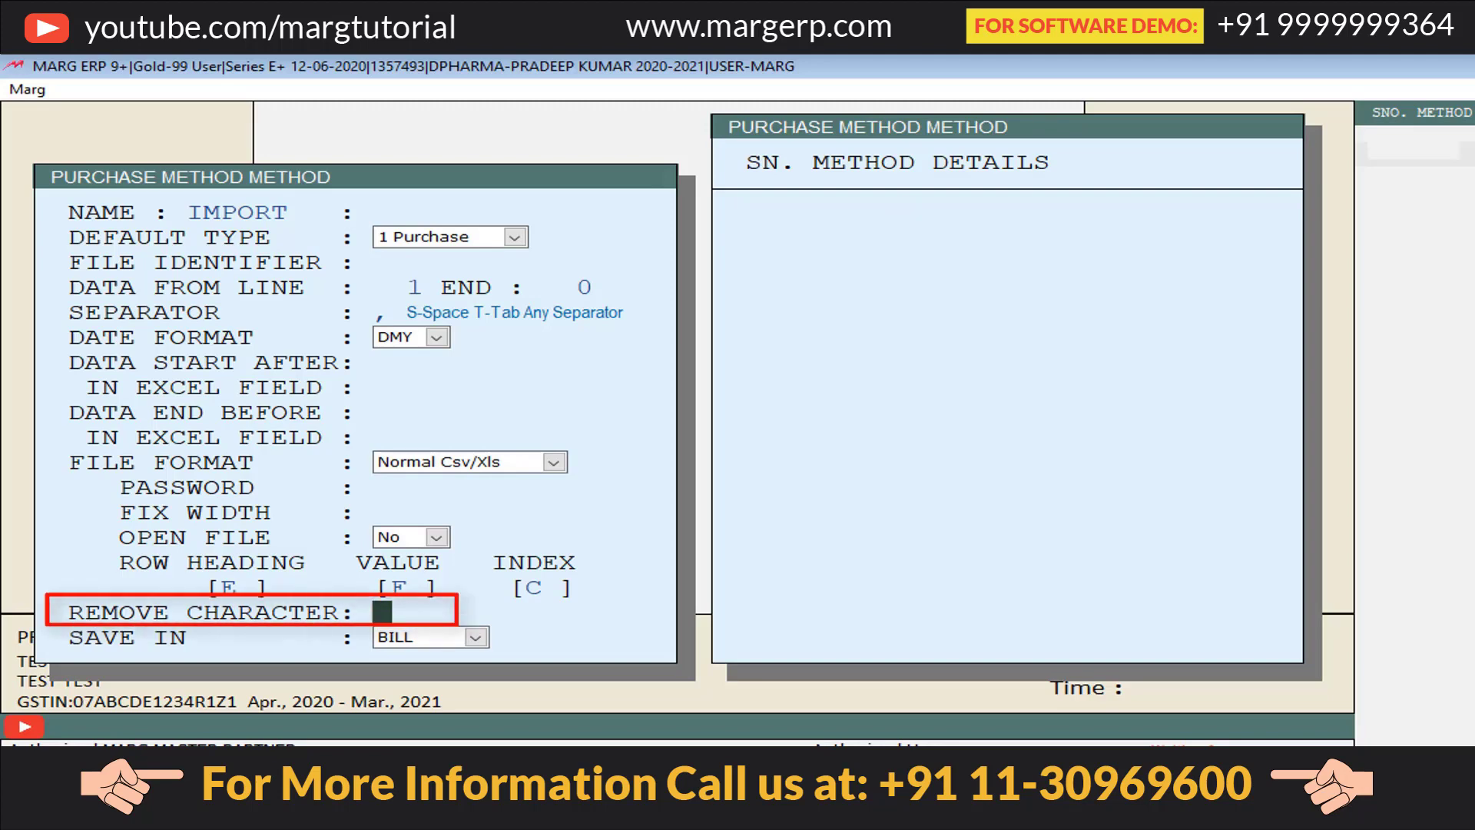
# Set the method's remove character to | and its file format to Pdf Normal
pyautogui.press('Return')
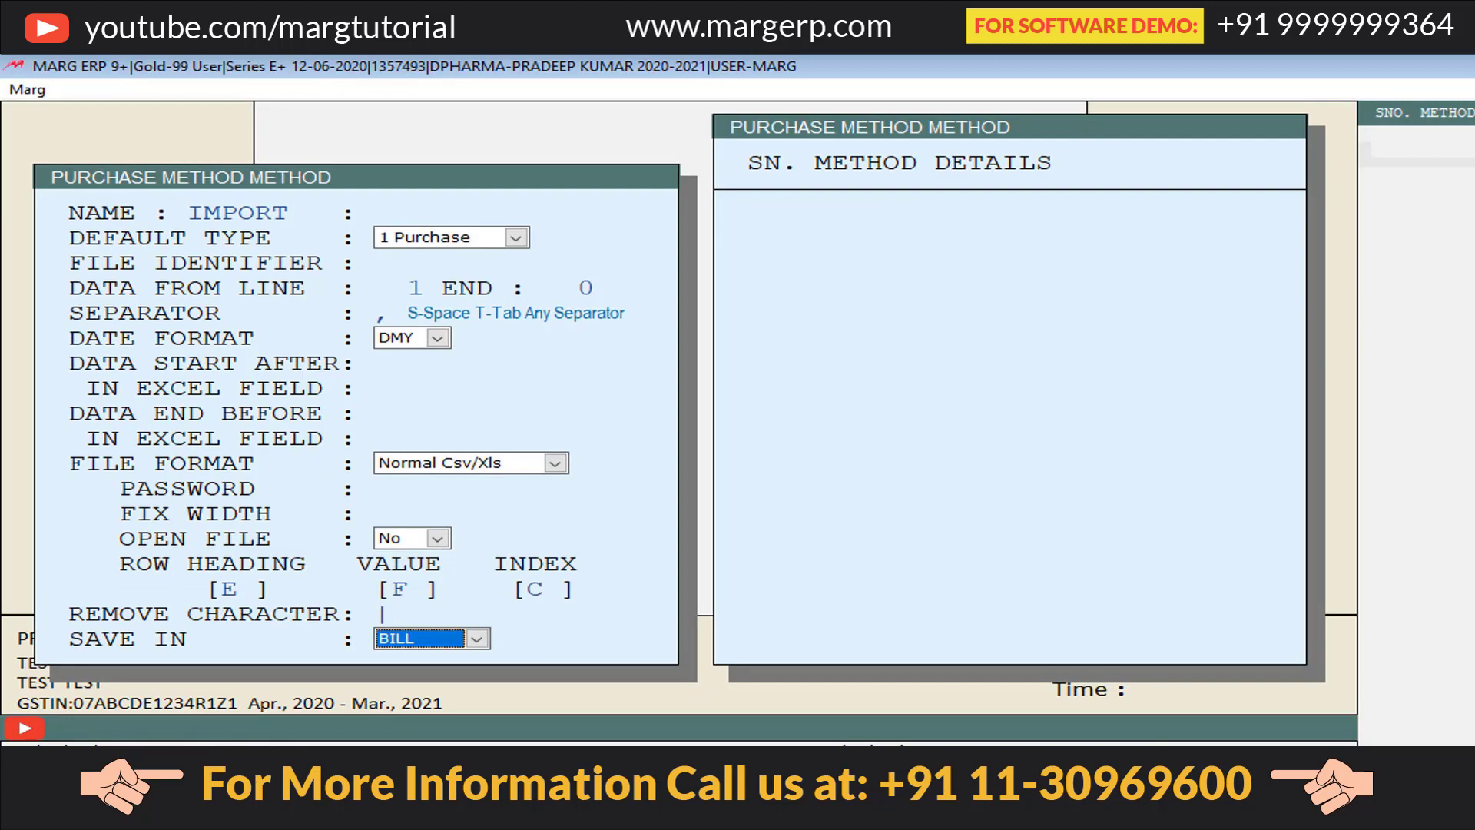
pyautogui.press('Up')
pyautogui.press('Up')
pyautogui.press('Up')
pyautogui.press('Down')
pyautogui.press('Down')
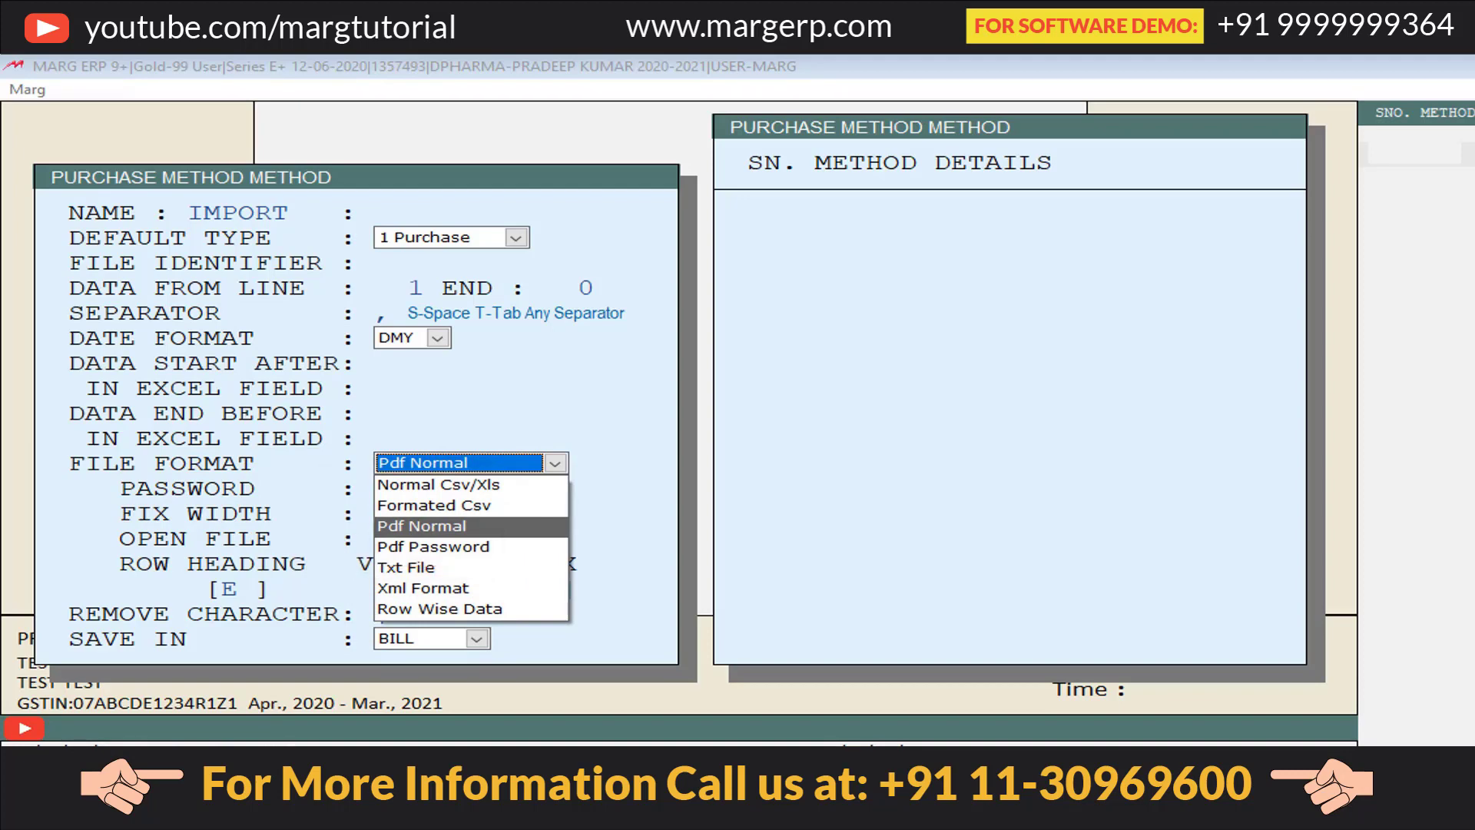
pyautogui.press('Return')
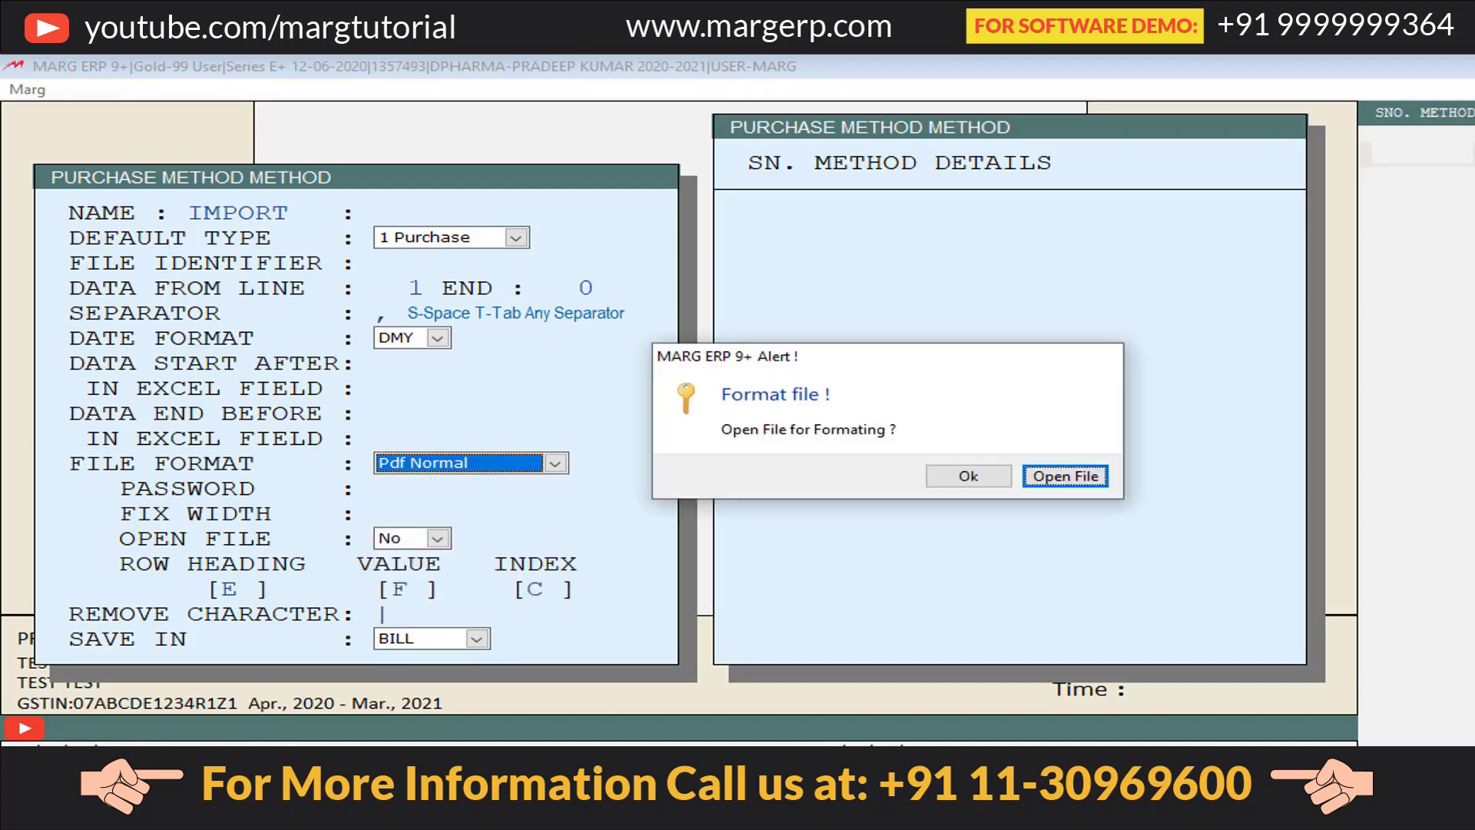
# Open X0000144.PDF as the file for formatting and return to the method settings
pyautogui.press('Return')
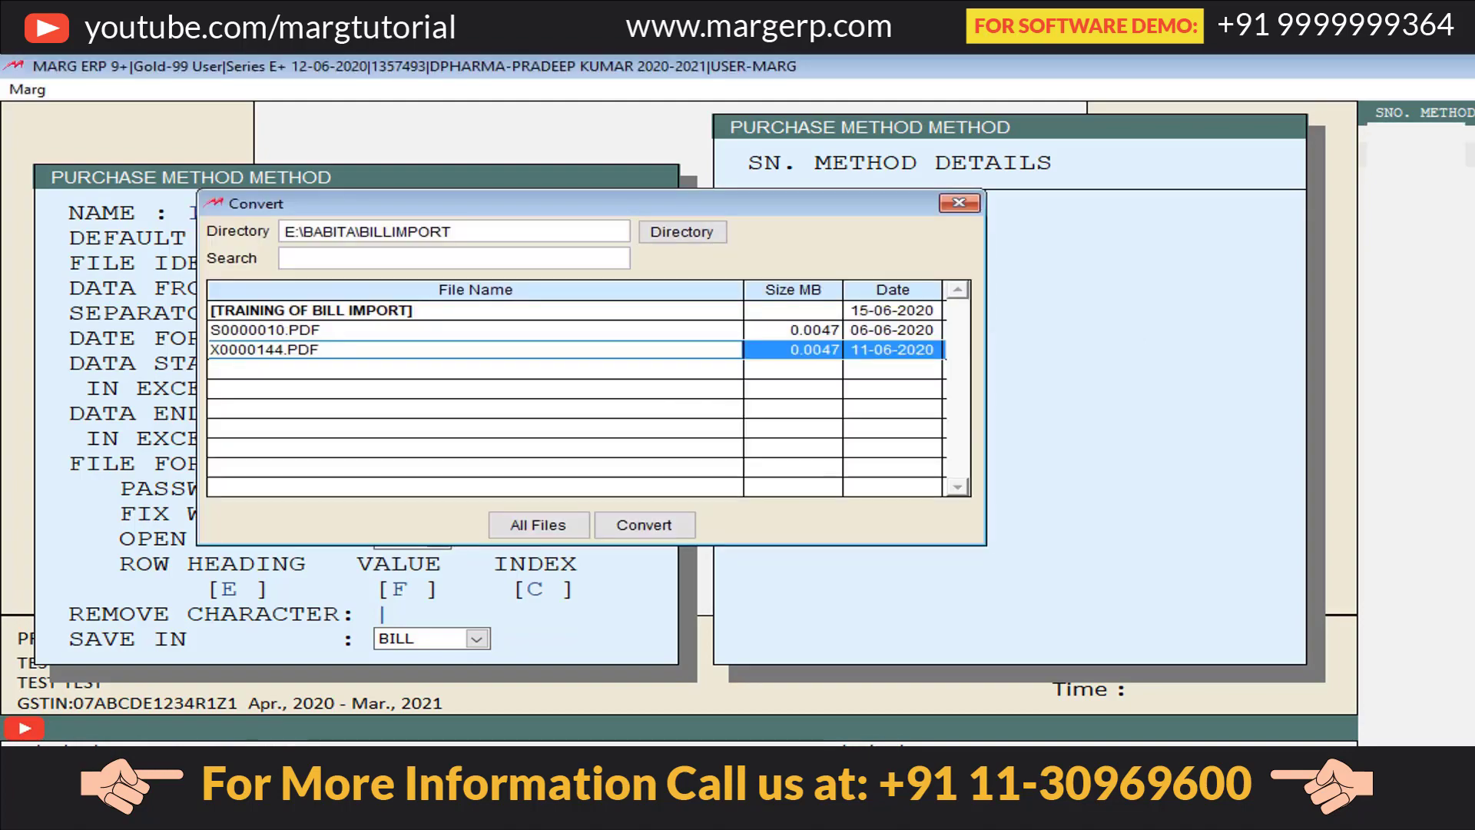
pyautogui.press('Return')
pyautogui.press('Return')
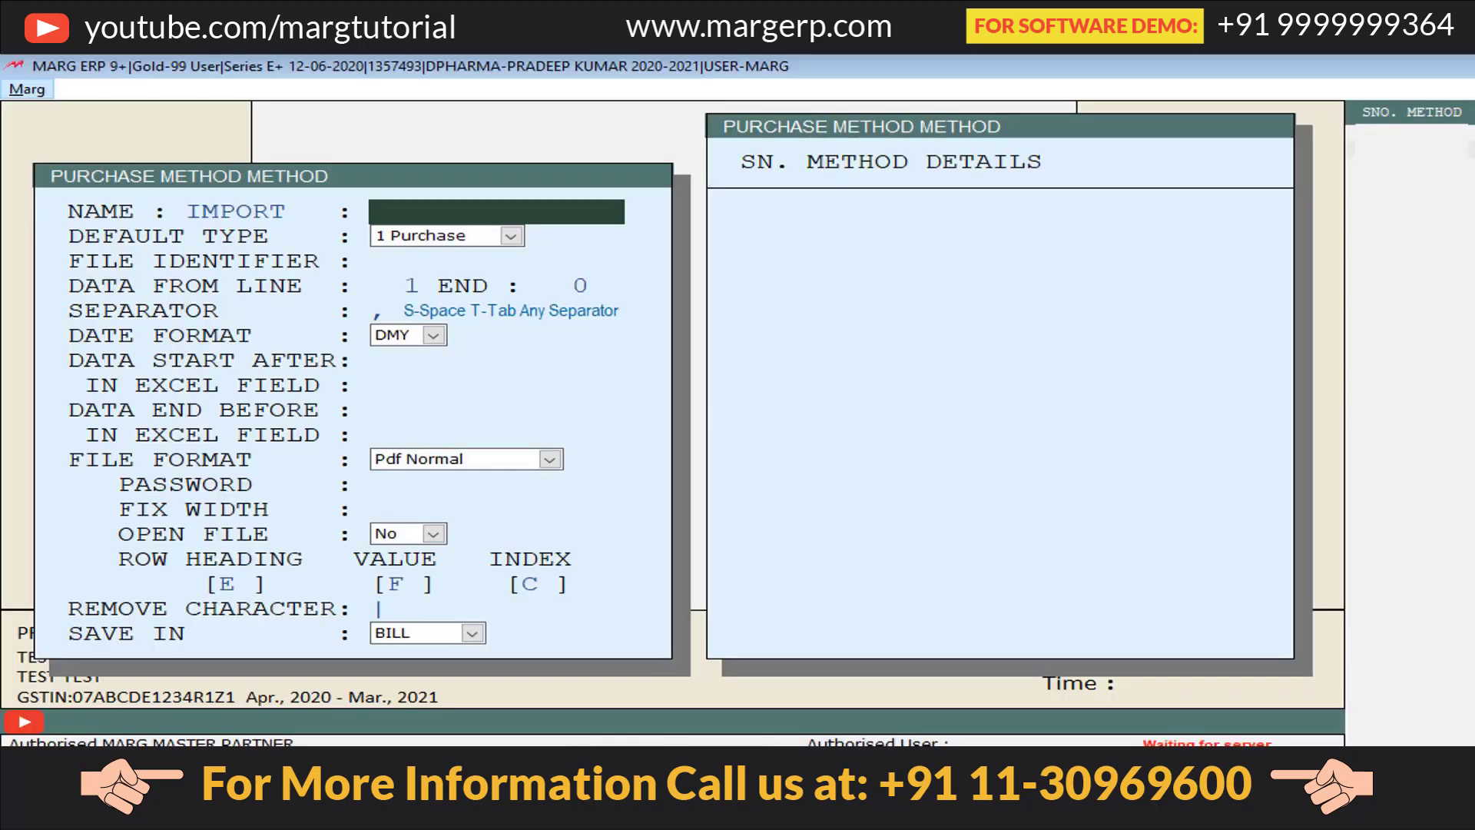
# Set the import method's data to start from line 18
pyautogui.click(393, 285)
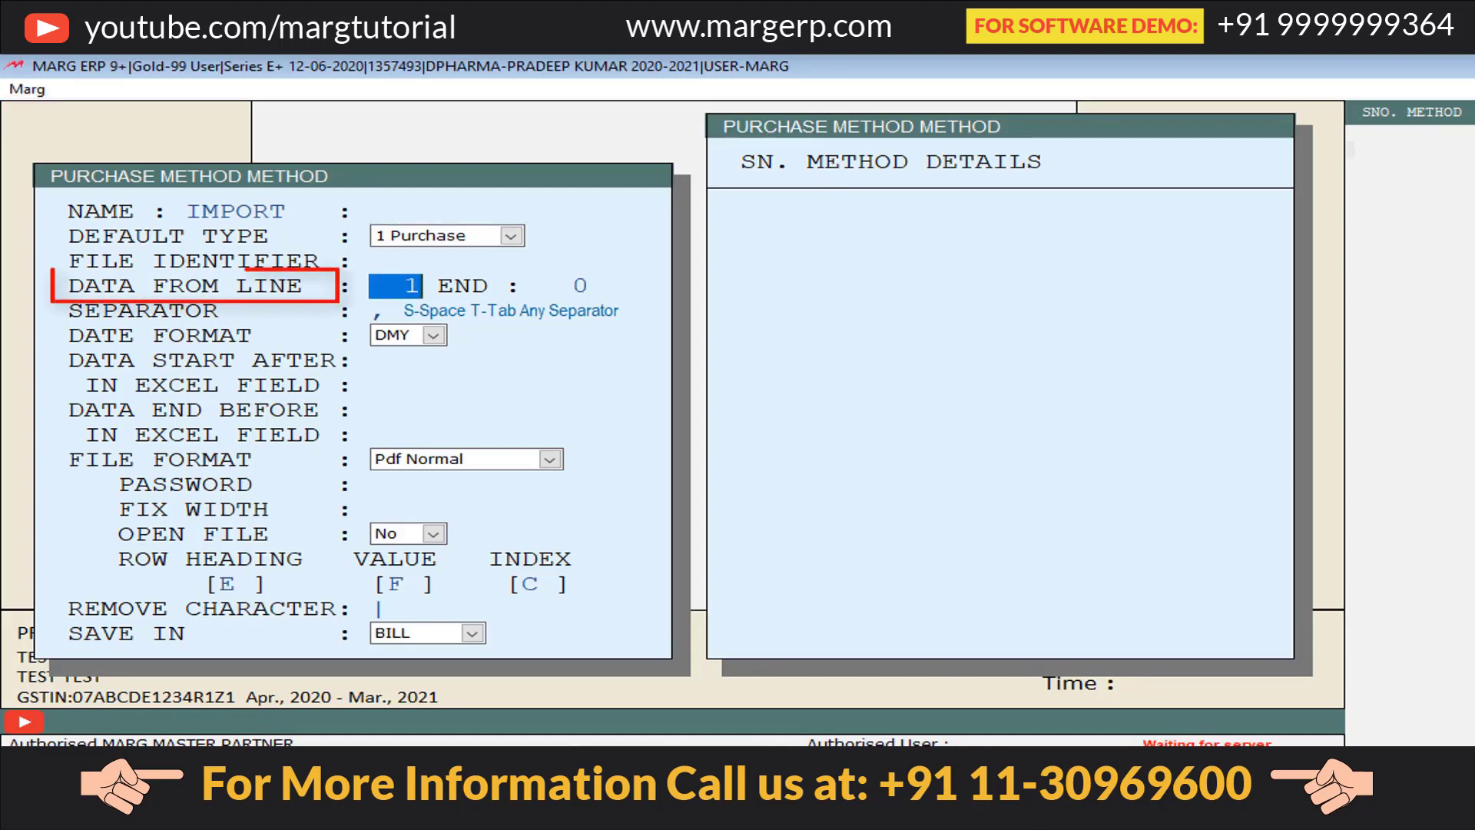
pyautogui.write('18')
pyautogui.press('Return')
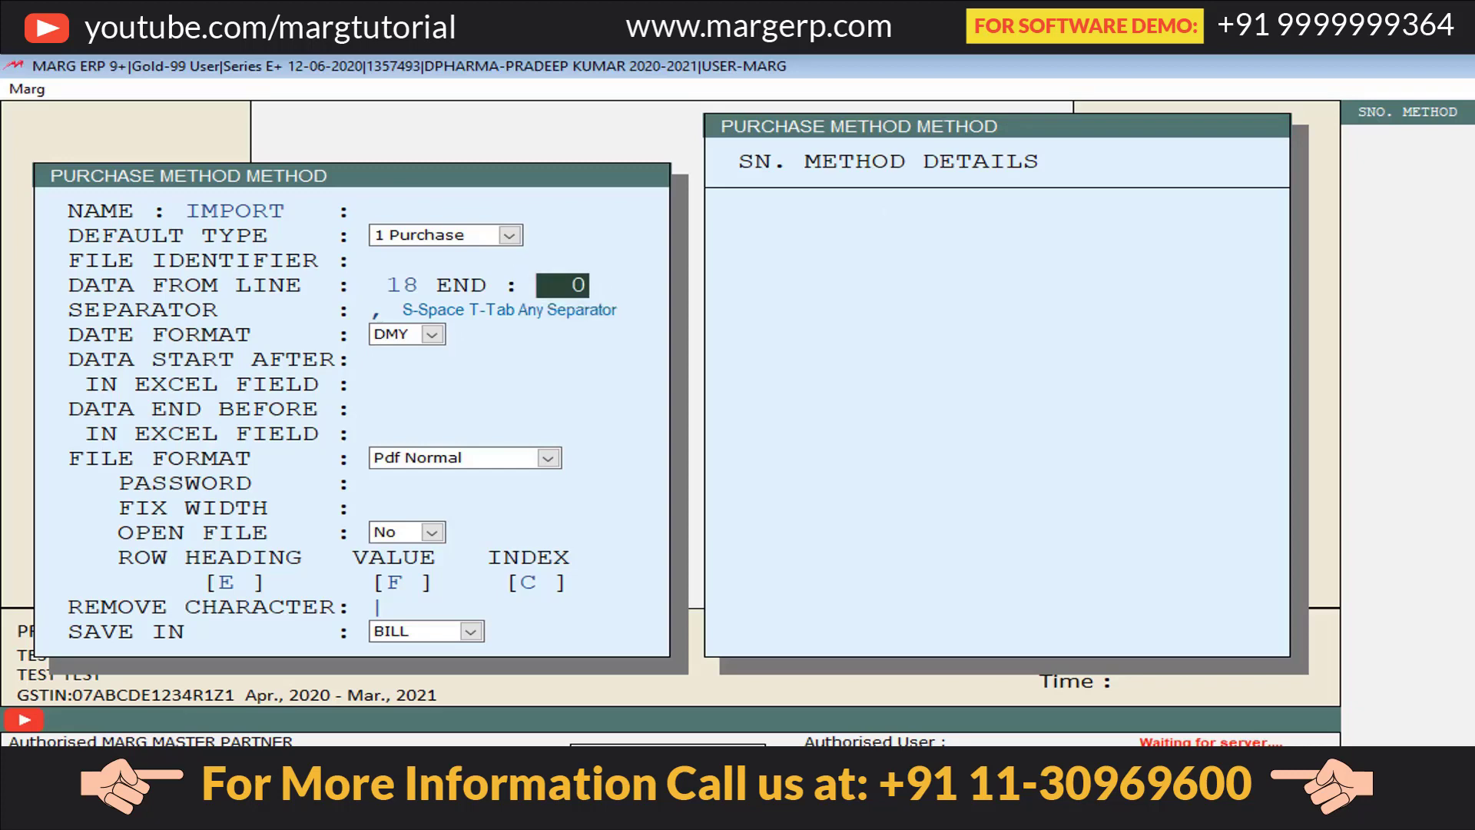
pyautogui.click(384, 285)
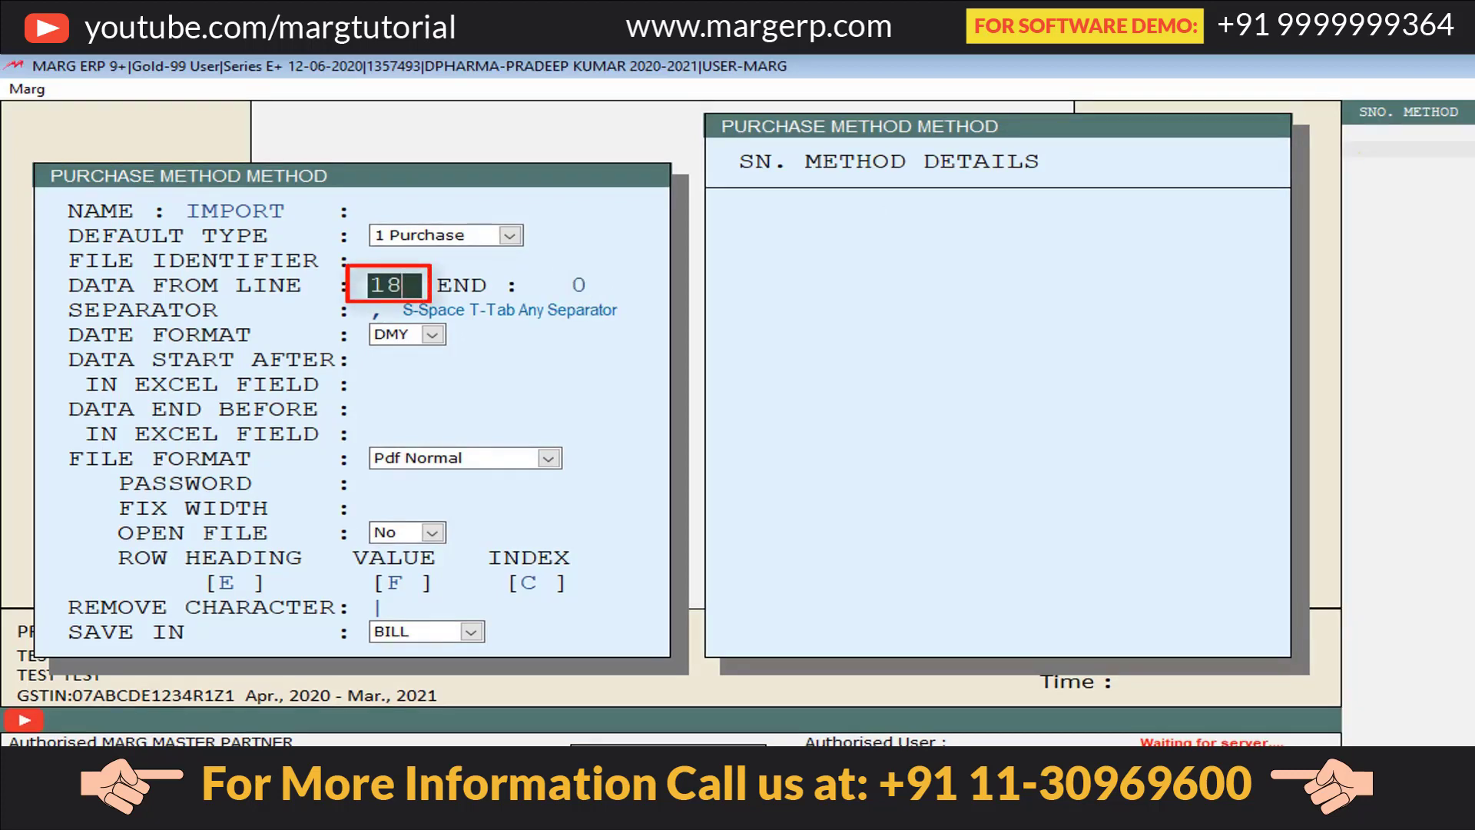
pyautogui.press('Return')
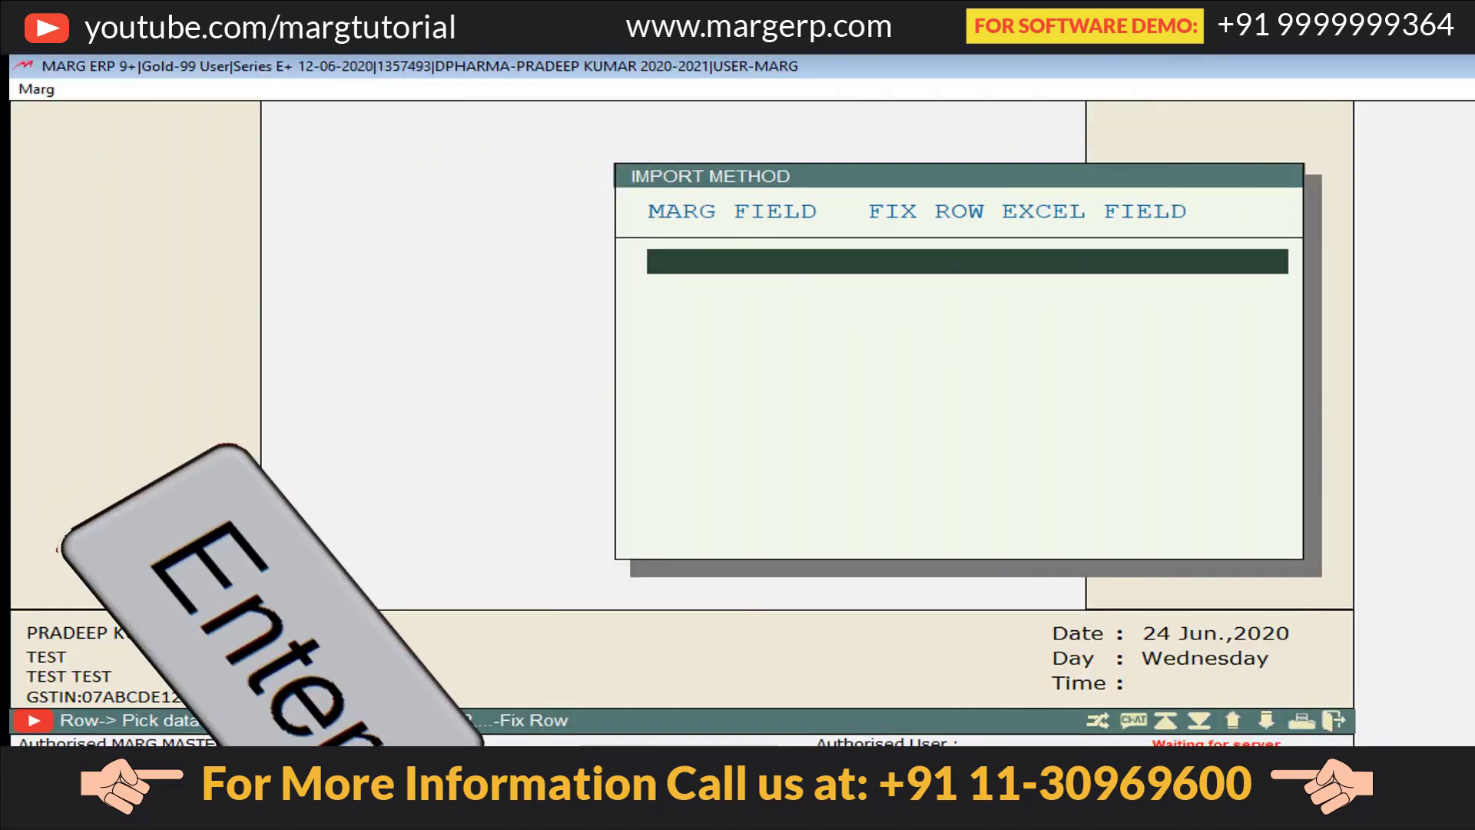
# Add the ITEM QUANTITY / GROSS WEIGHT field to the import method and map it to Excel field B
pyautogui.press('Return')
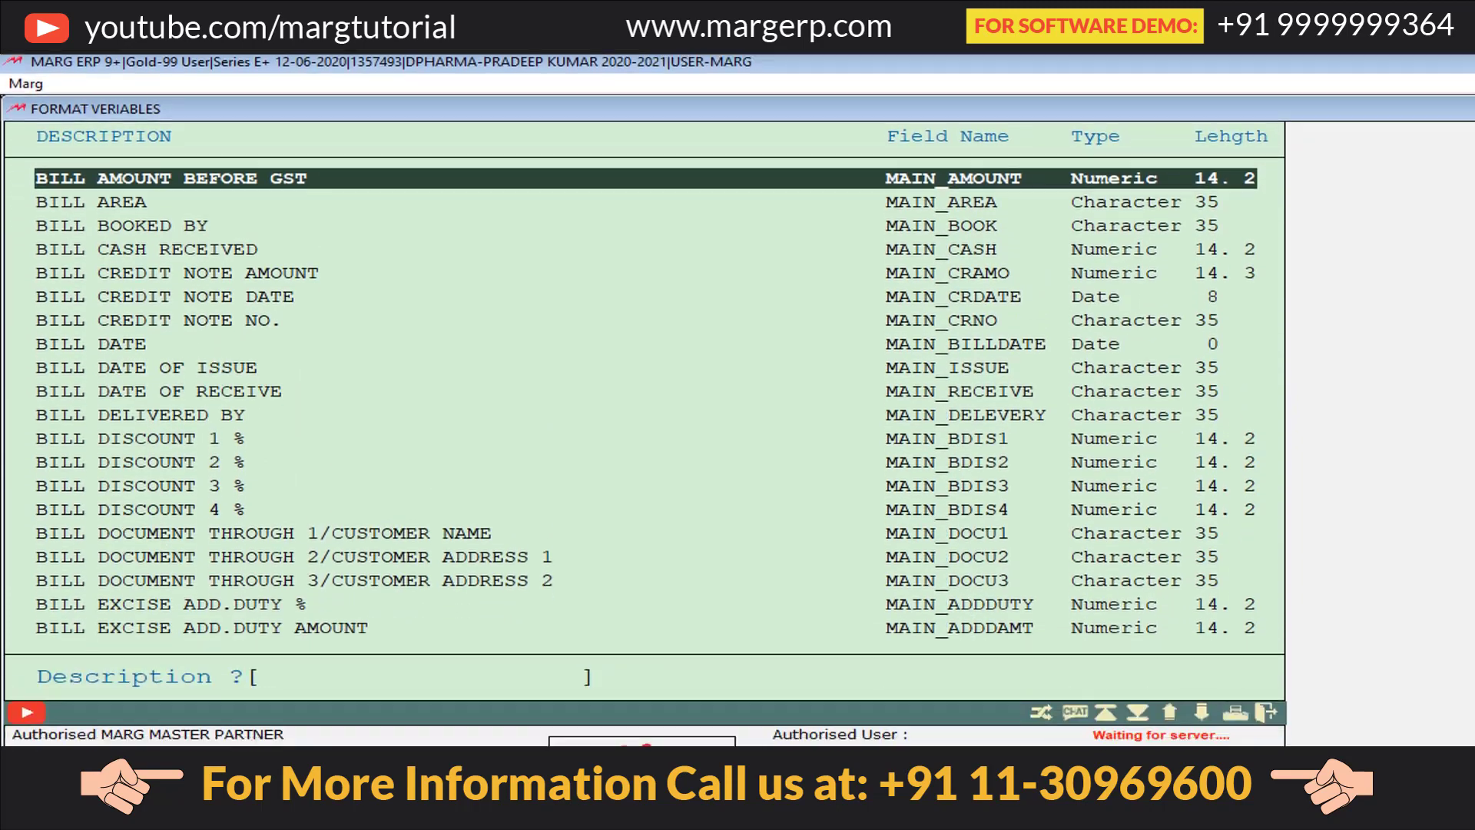
pyautogui.write('item q')
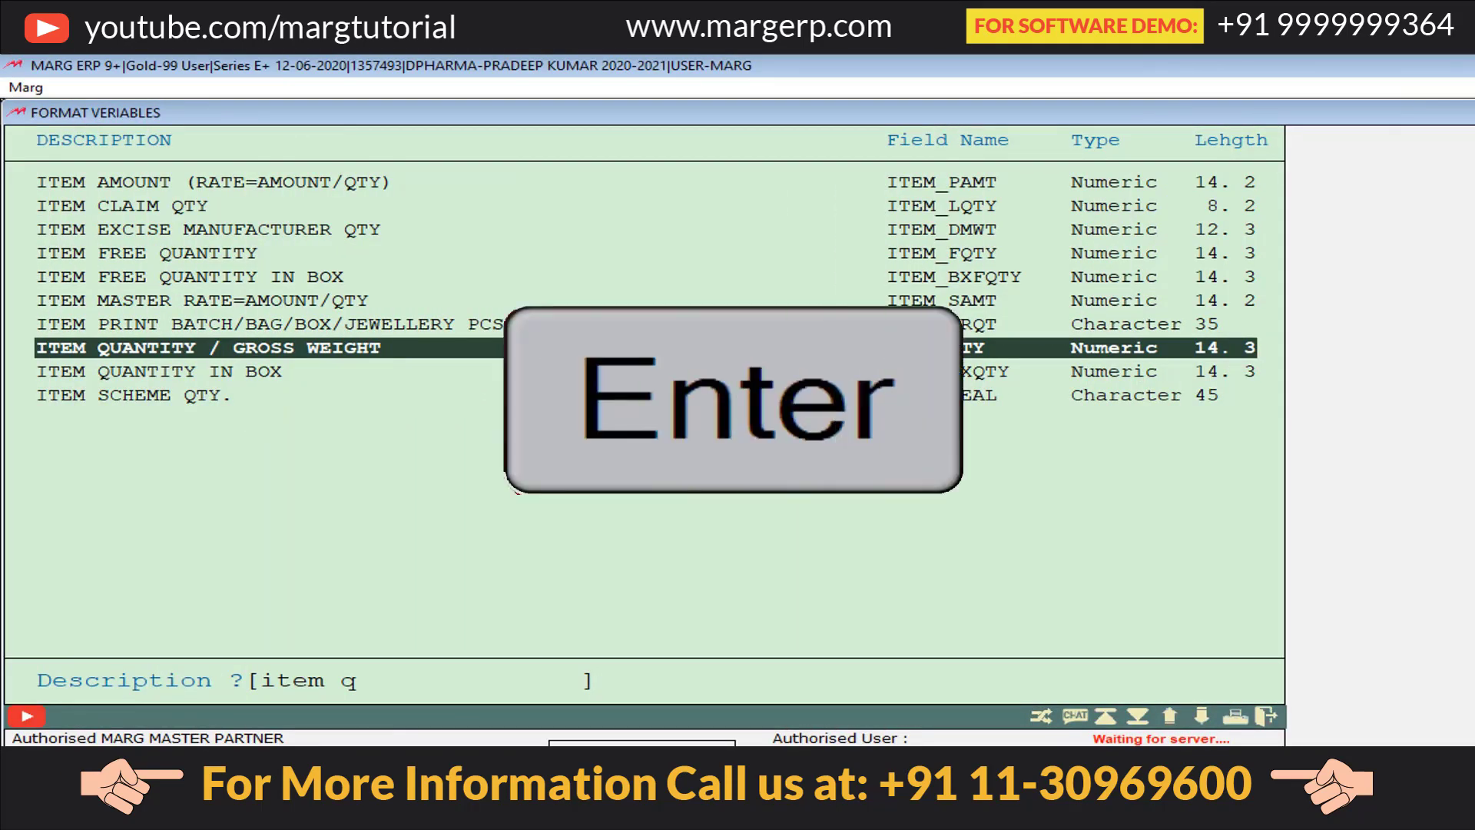
pyautogui.press('Return')
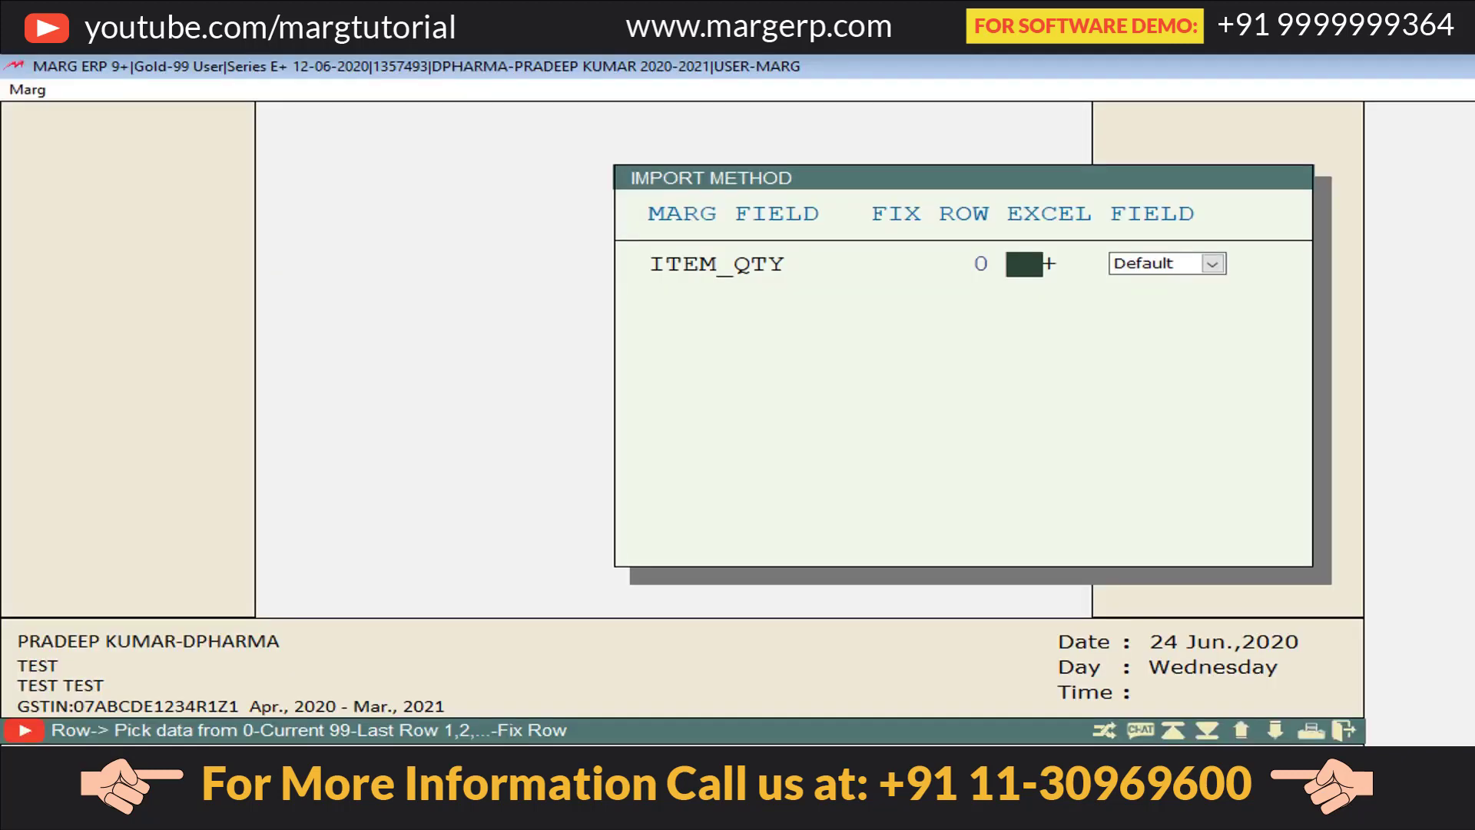
pyautogui.write('B')
pyautogui.press('Return')
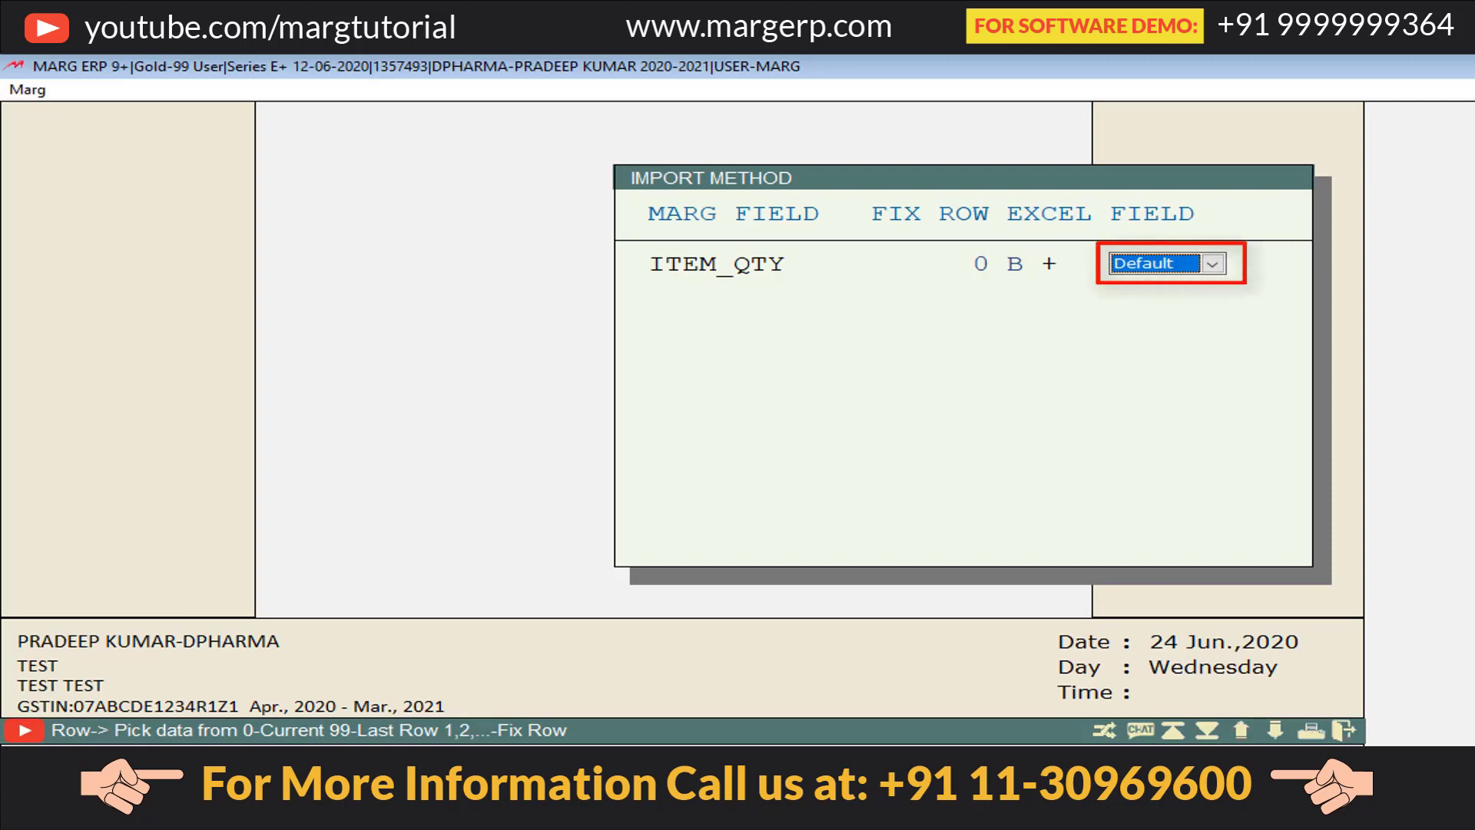
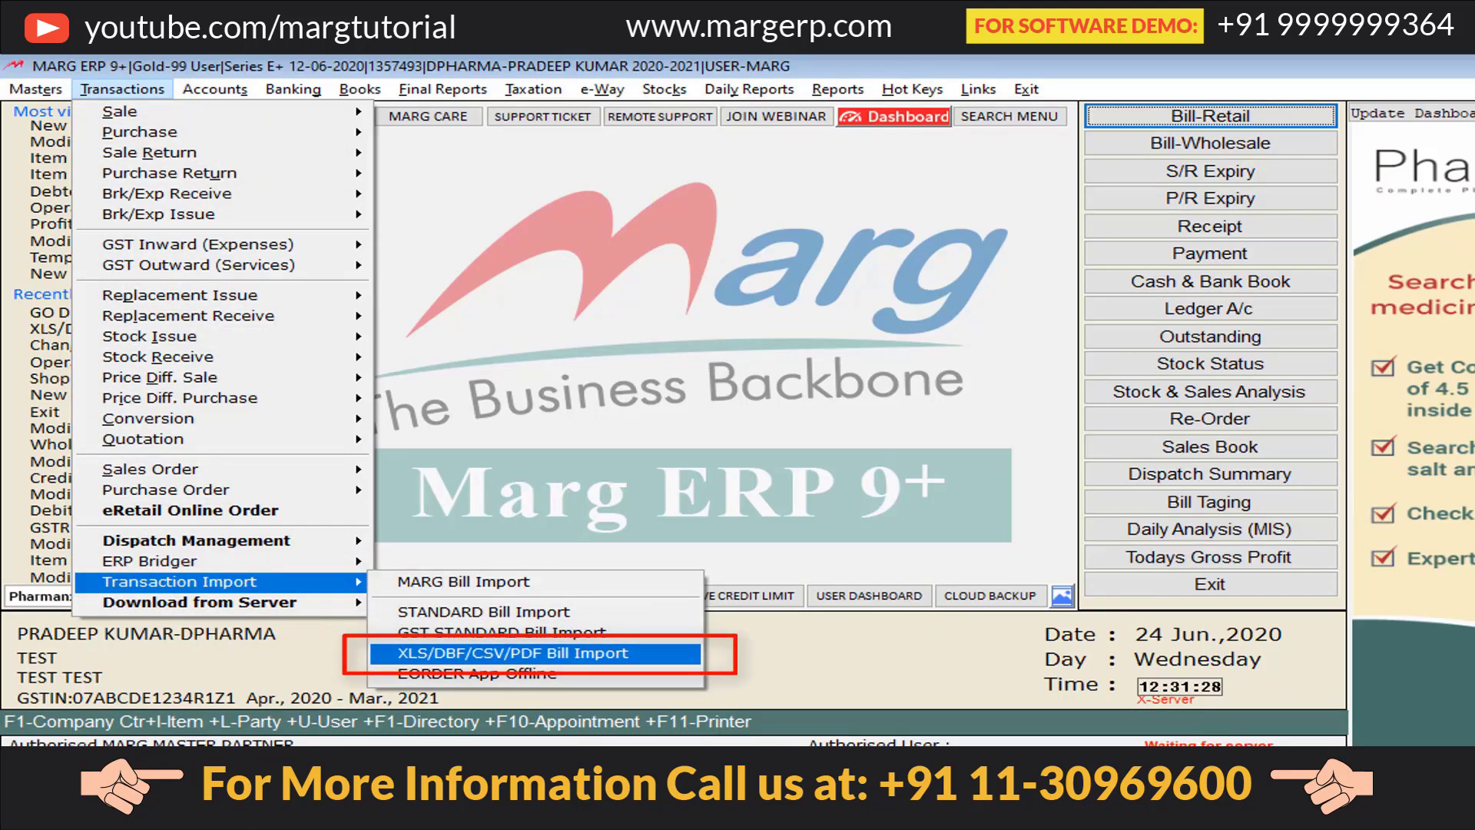
# Start an XLS/DBF/CSV/PDF bill import with the IMPORT method and choose X0000144.PDF as the first import file
pyautogui.press('Return')
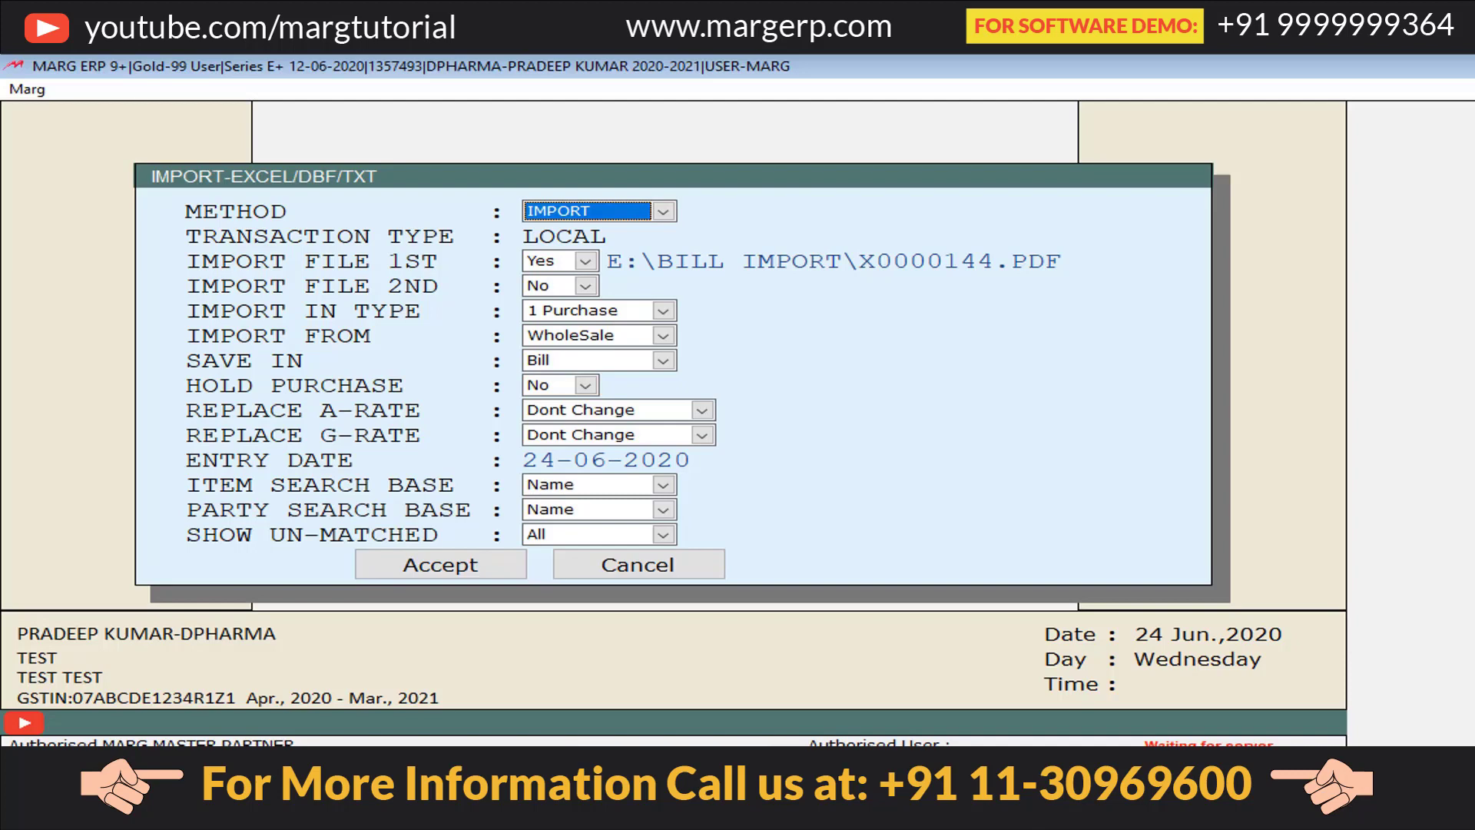
pyautogui.hotkey('alt', 'Down')
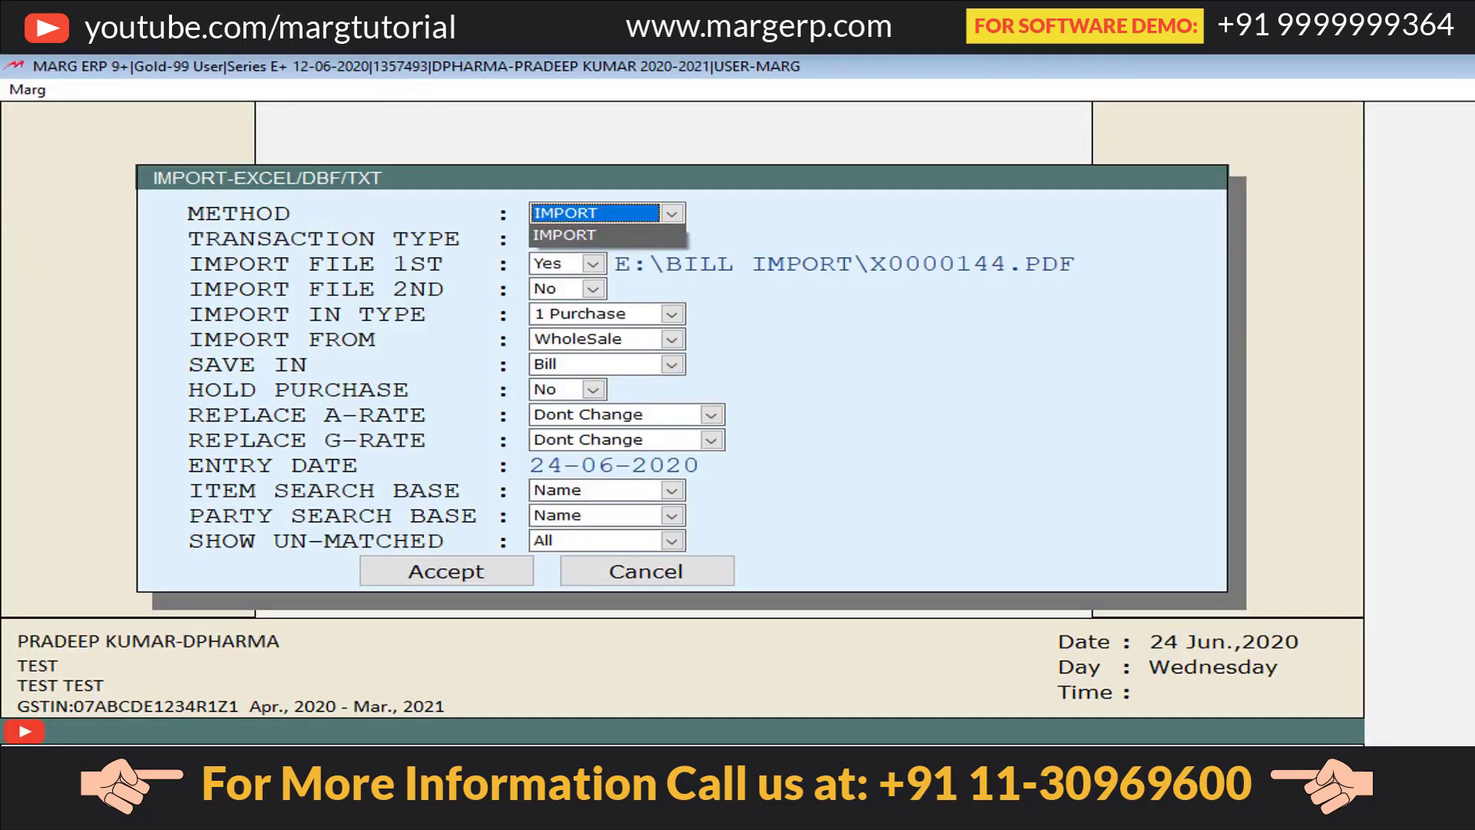
pyautogui.press('Return')
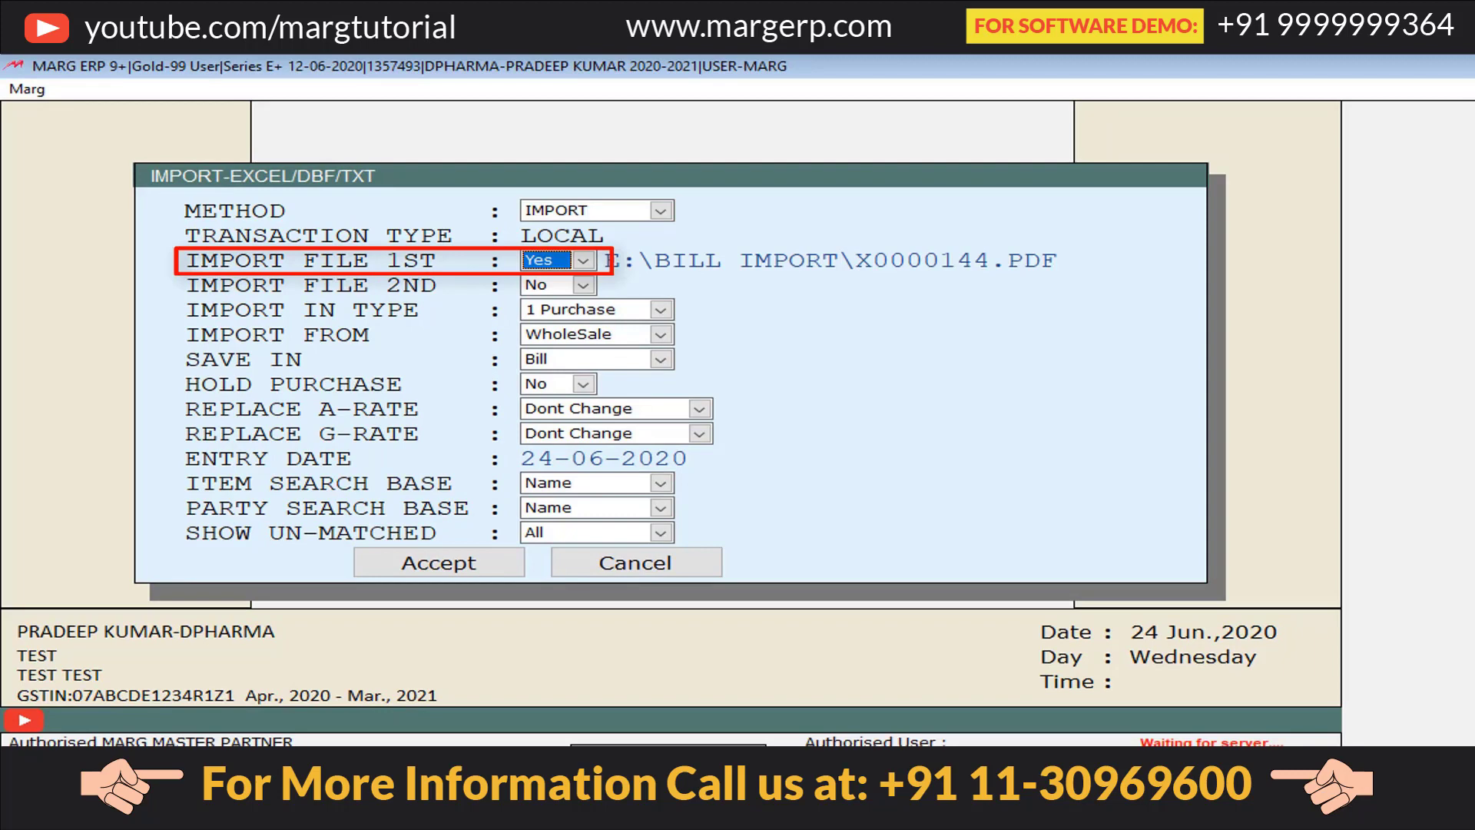
pyautogui.press('Return')
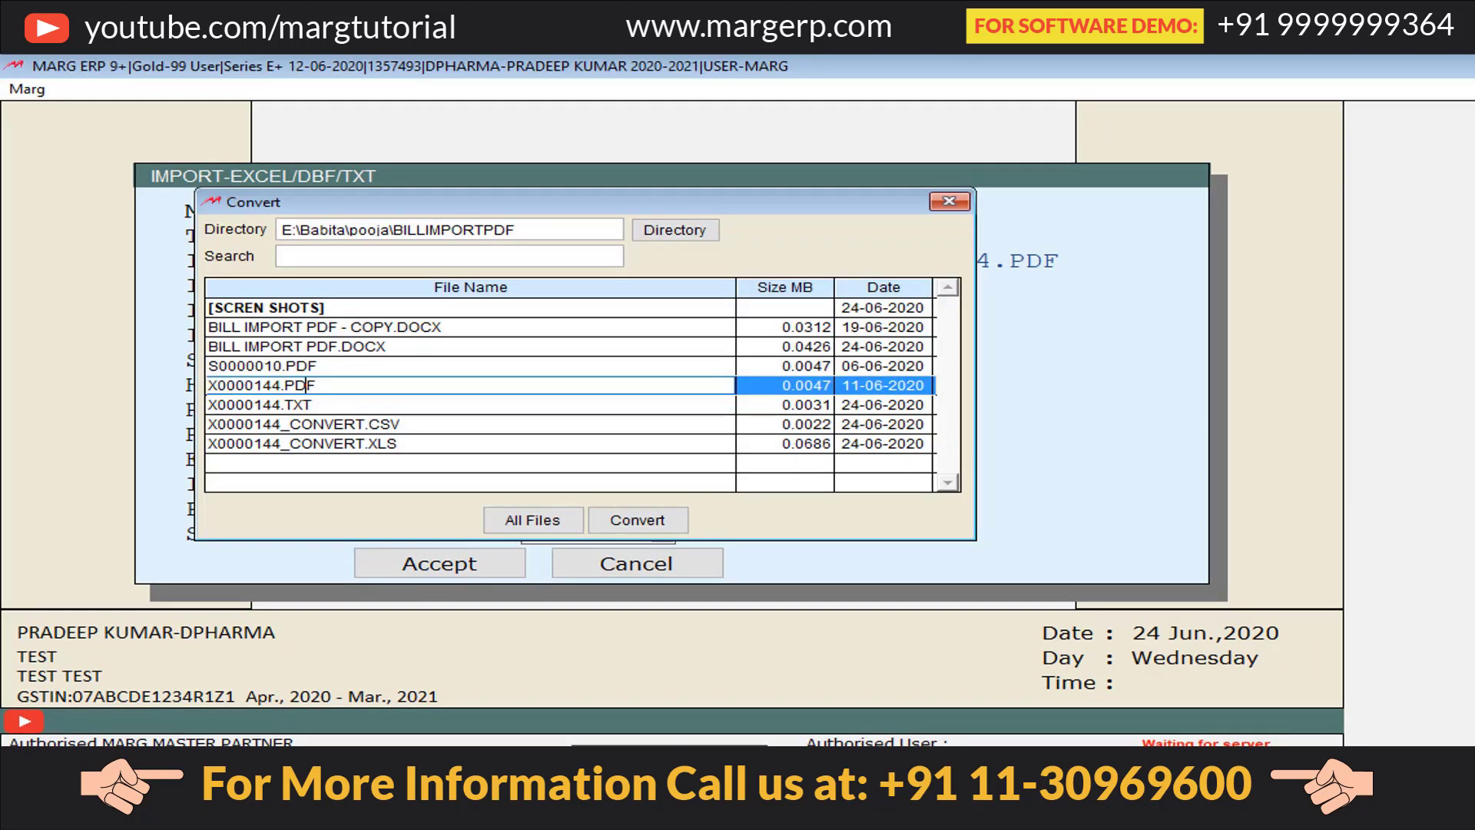
pyautogui.press('Return')
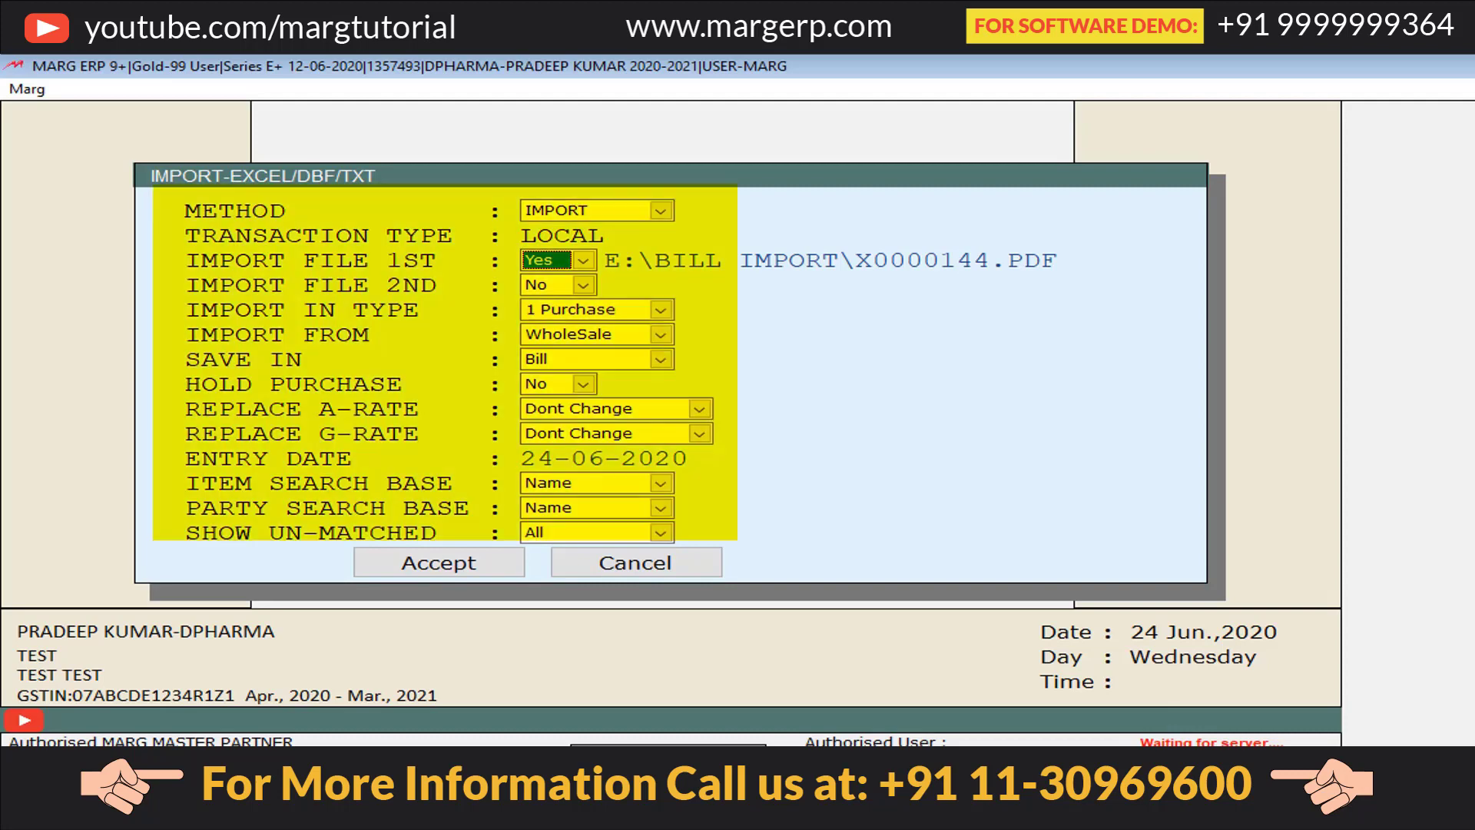
# Set the first import file option to No and accept the import with the LOCAL purchase type
pyautogui.press('n')
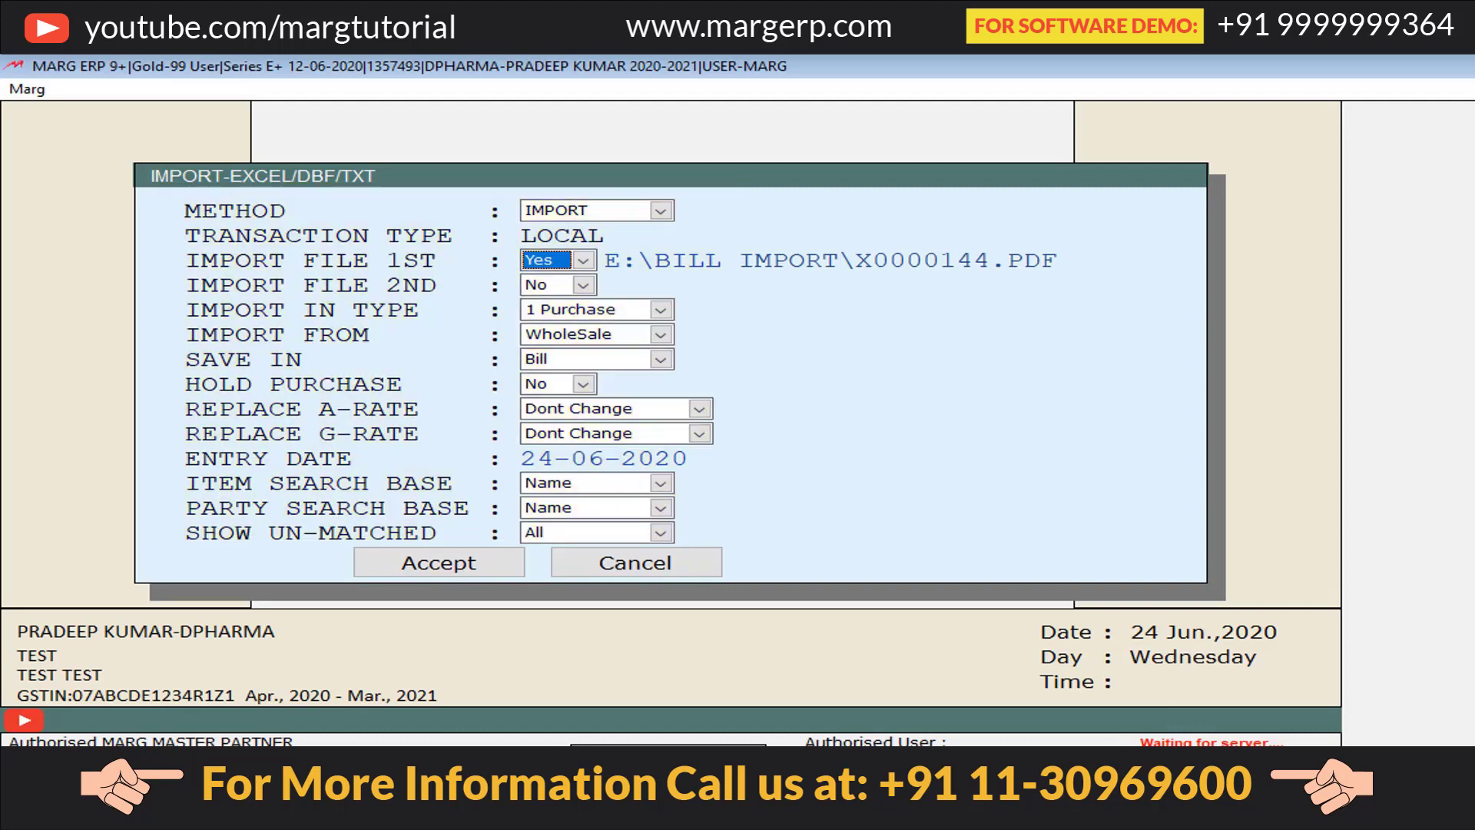
pyautogui.press('Return')
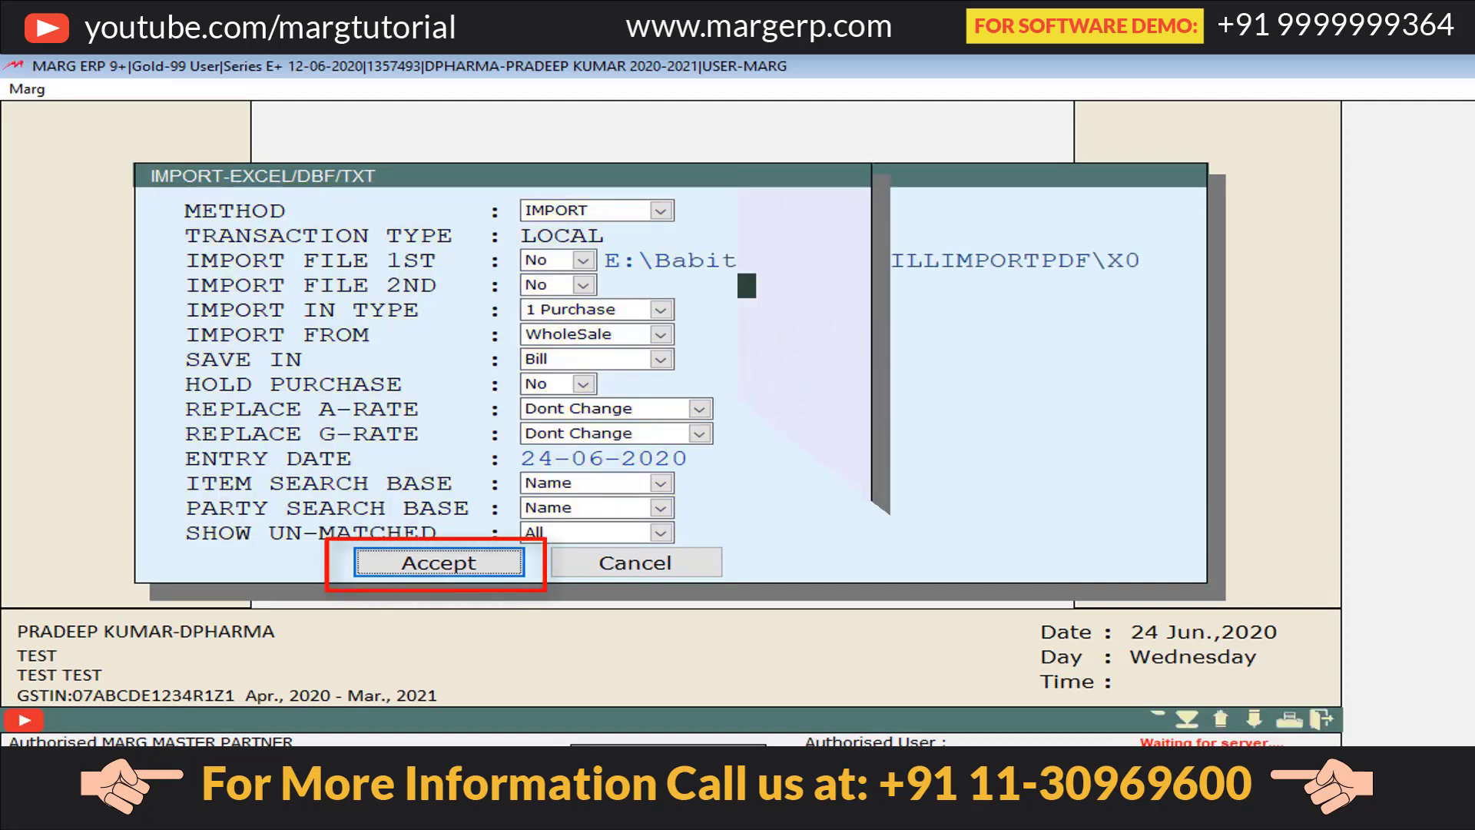
pyautogui.press('Return')
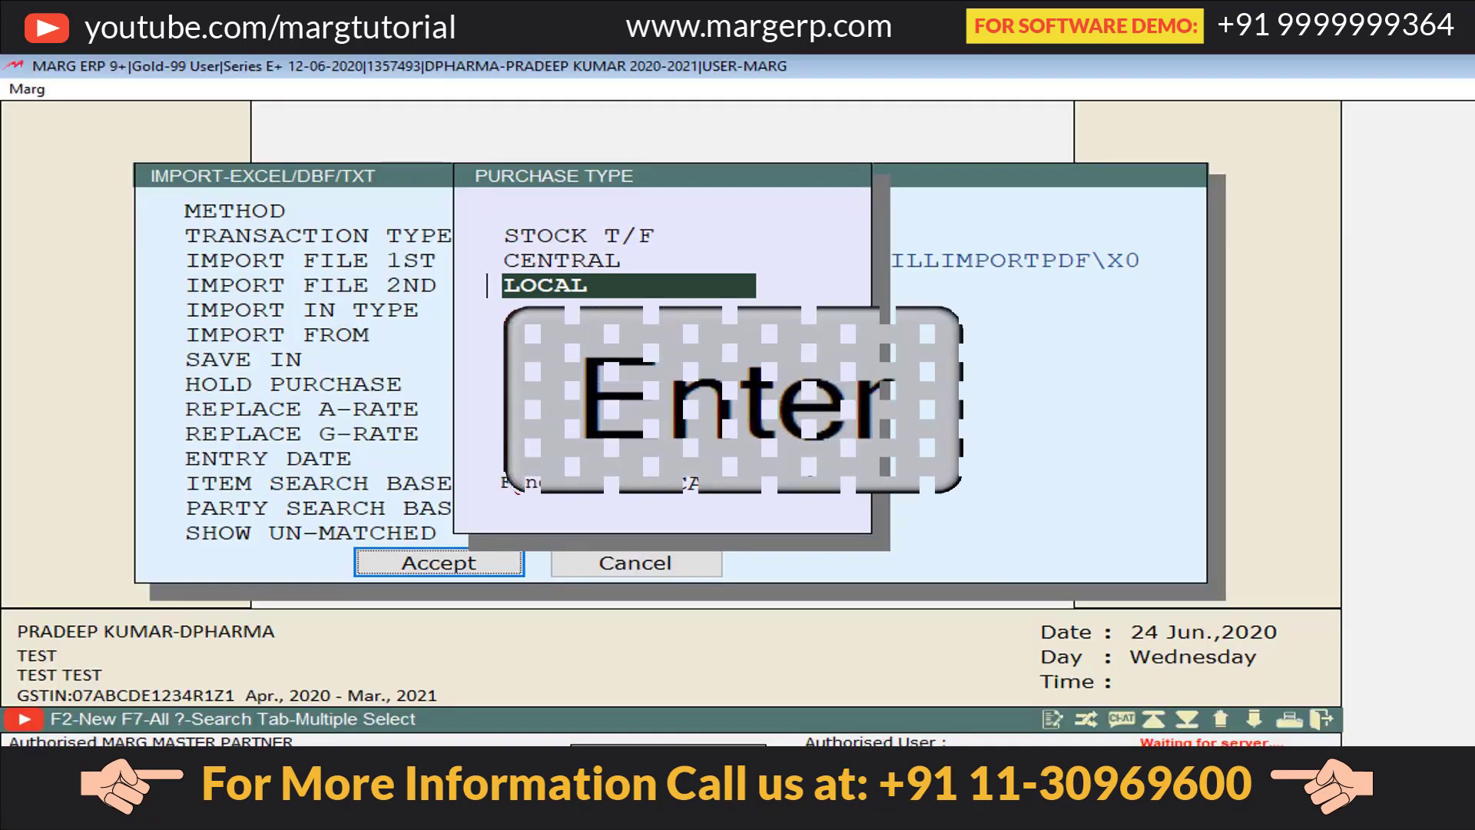
pyautogui.press('Return')
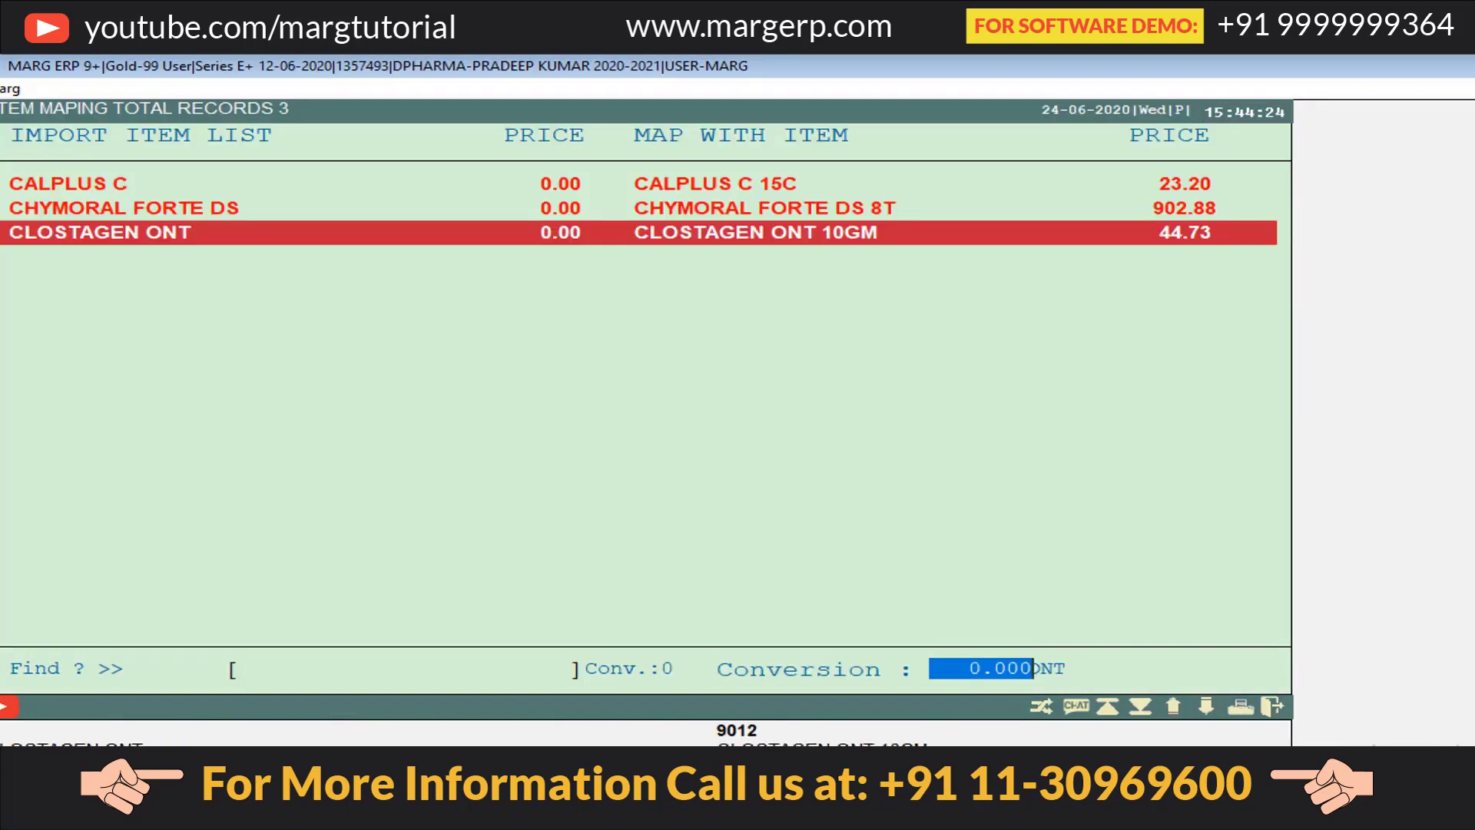
# Close the item mapping and save the imported purchase bill
pyautogui.press('Escape')
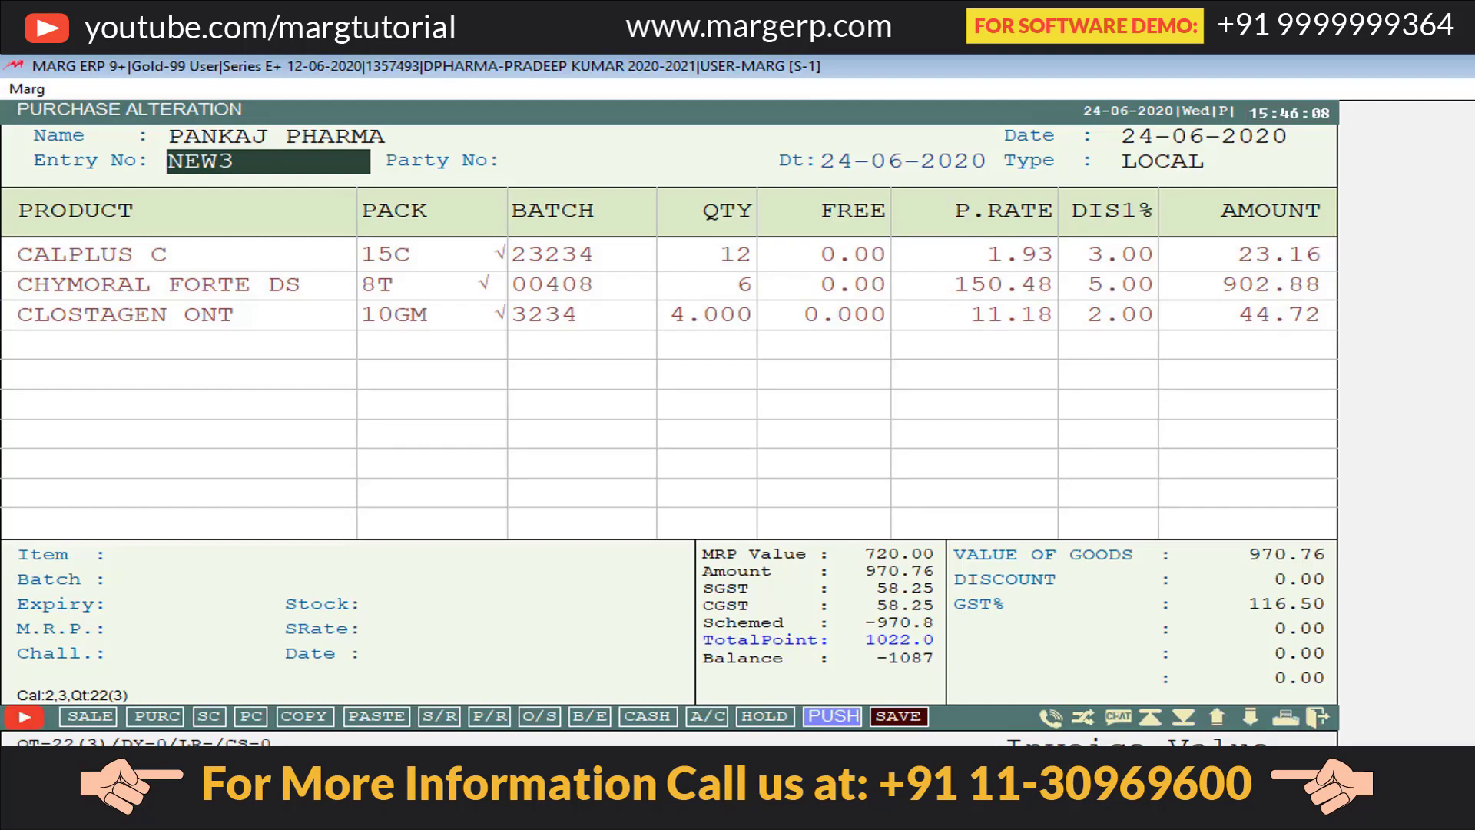
pyautogui.press('End')
pyautogui.press('Tab')
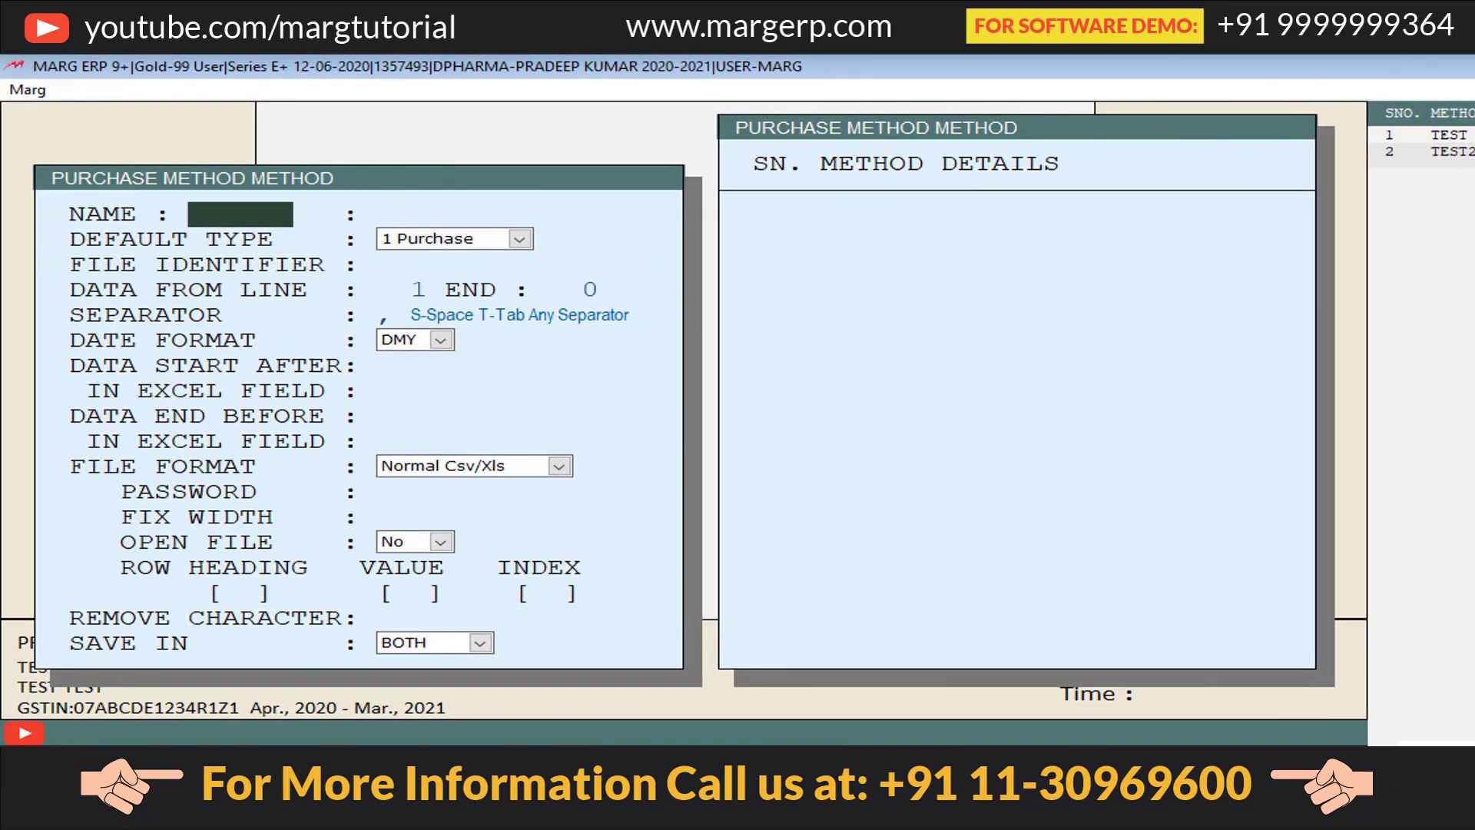
# Name a new purchase import method IMPORT and set its file format to Pdf Normal
pyautogui.write('IMPORT')
pyautogui.press('Return')
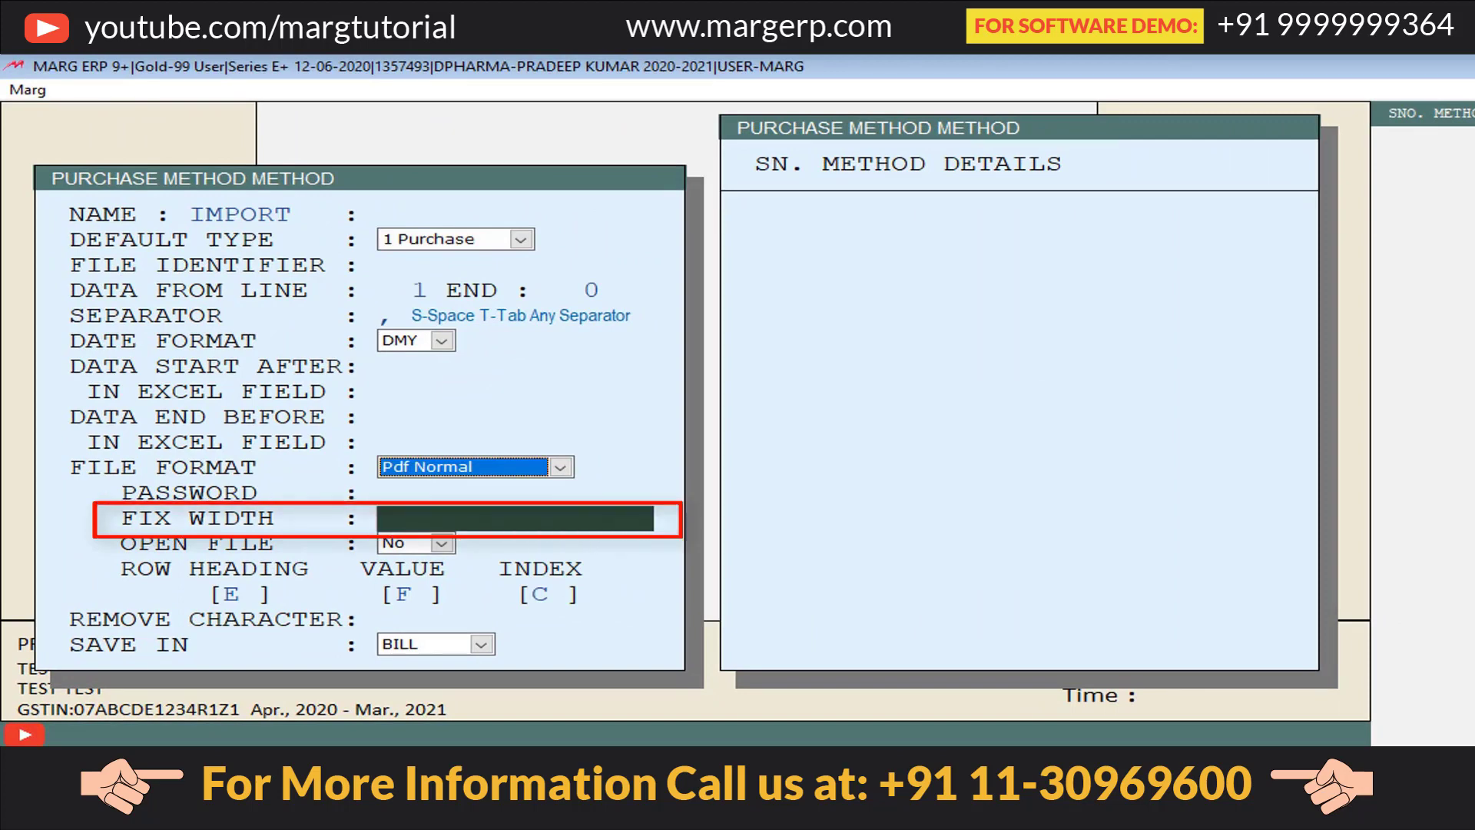
pyautogui.hotkey('alt', 'Down')
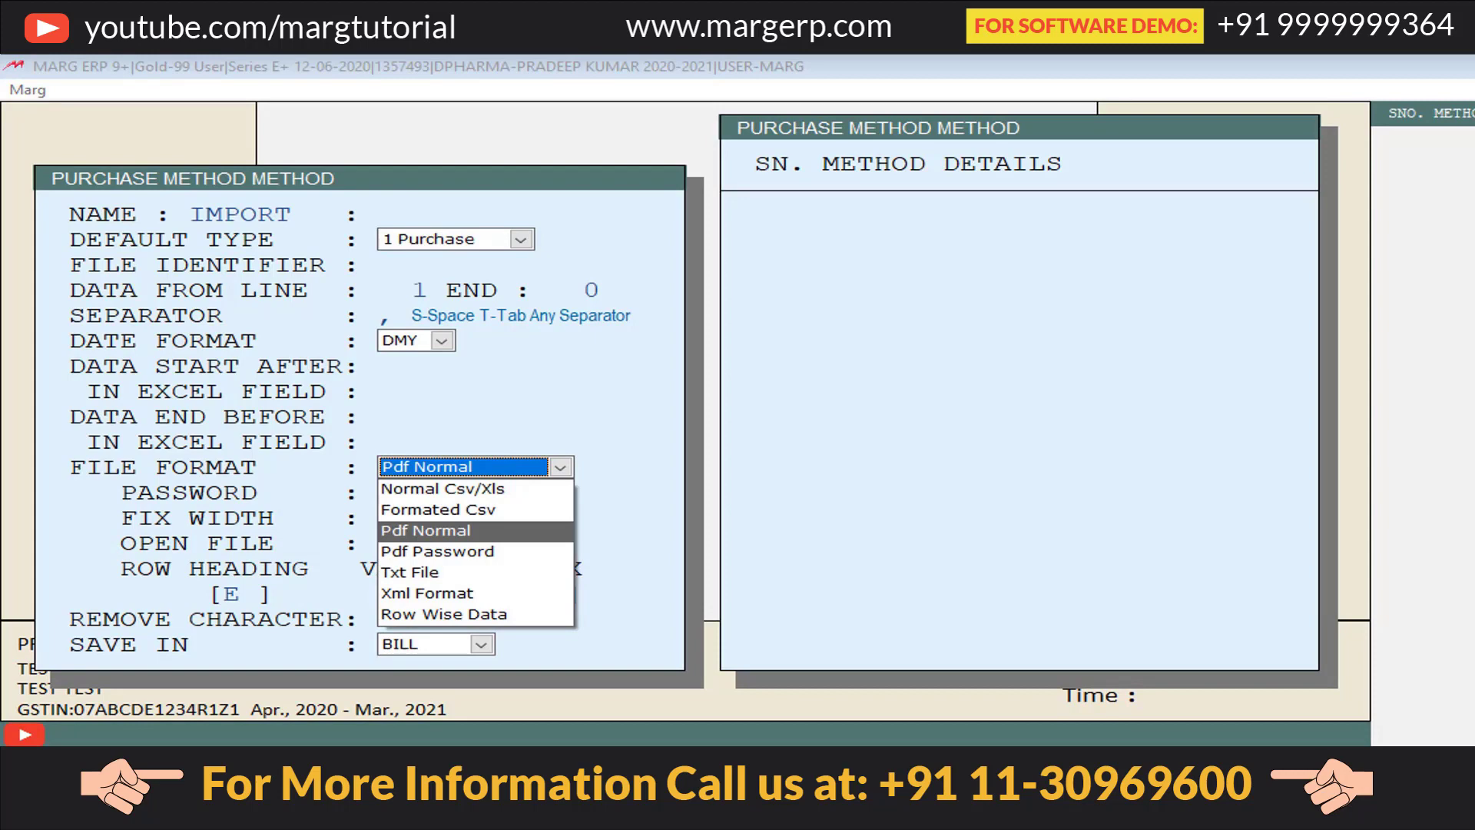
pyautogui.press('Return')
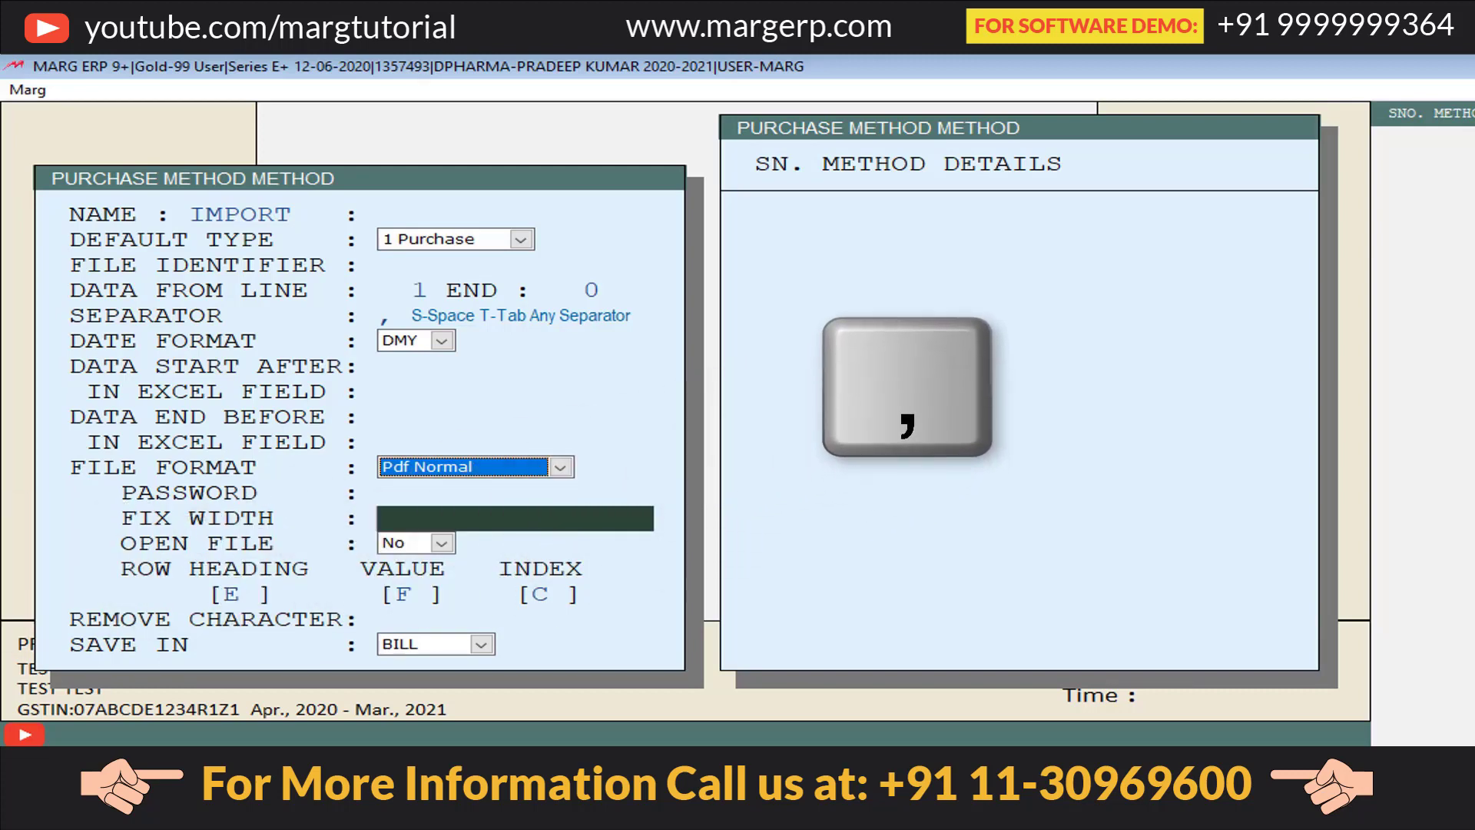
# Enter the column start positions 1,4,13,34, as the fix width of the import method
pyautogui.write('1')
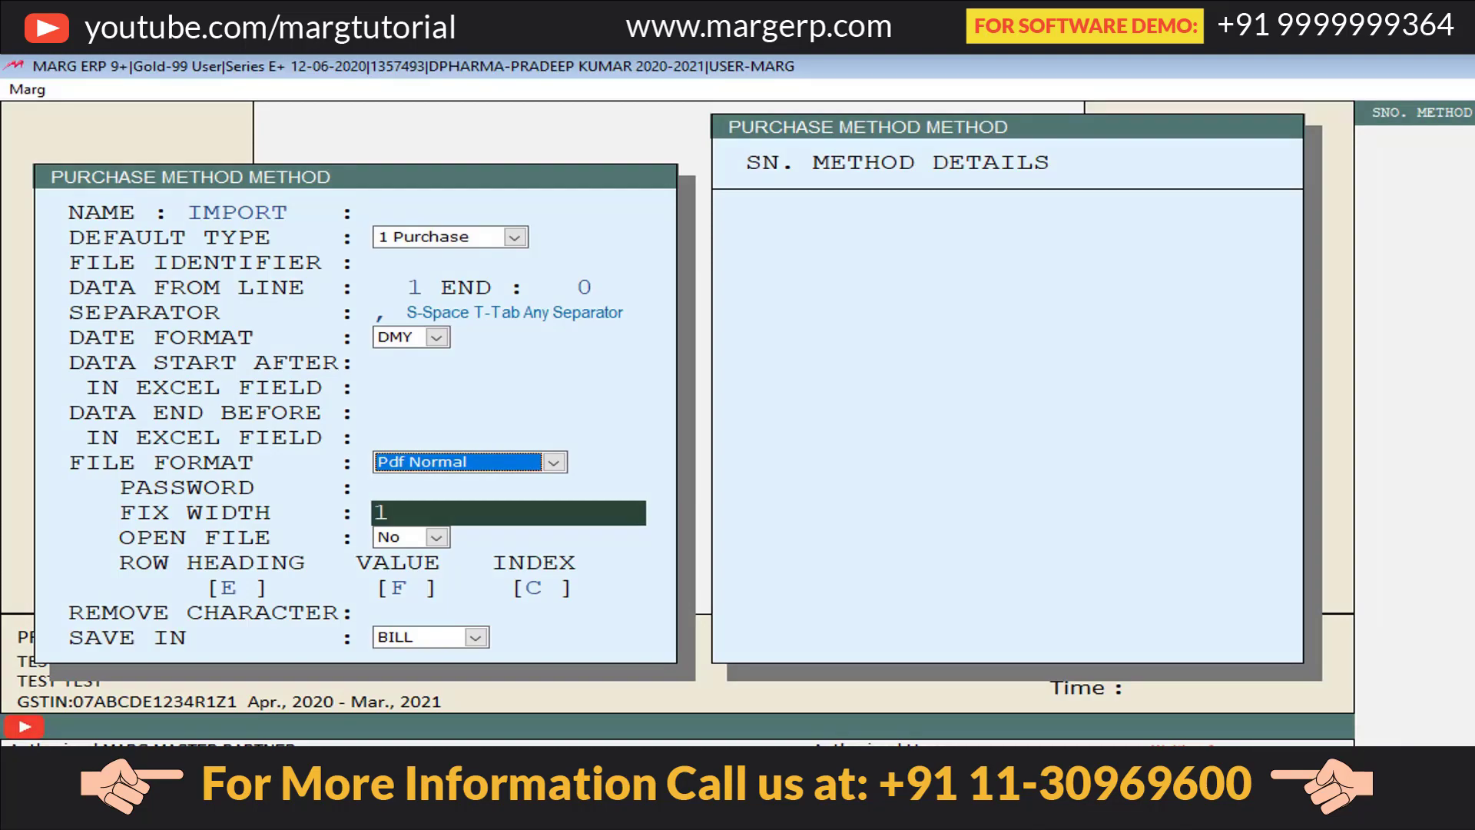
pyautogui.write(',')
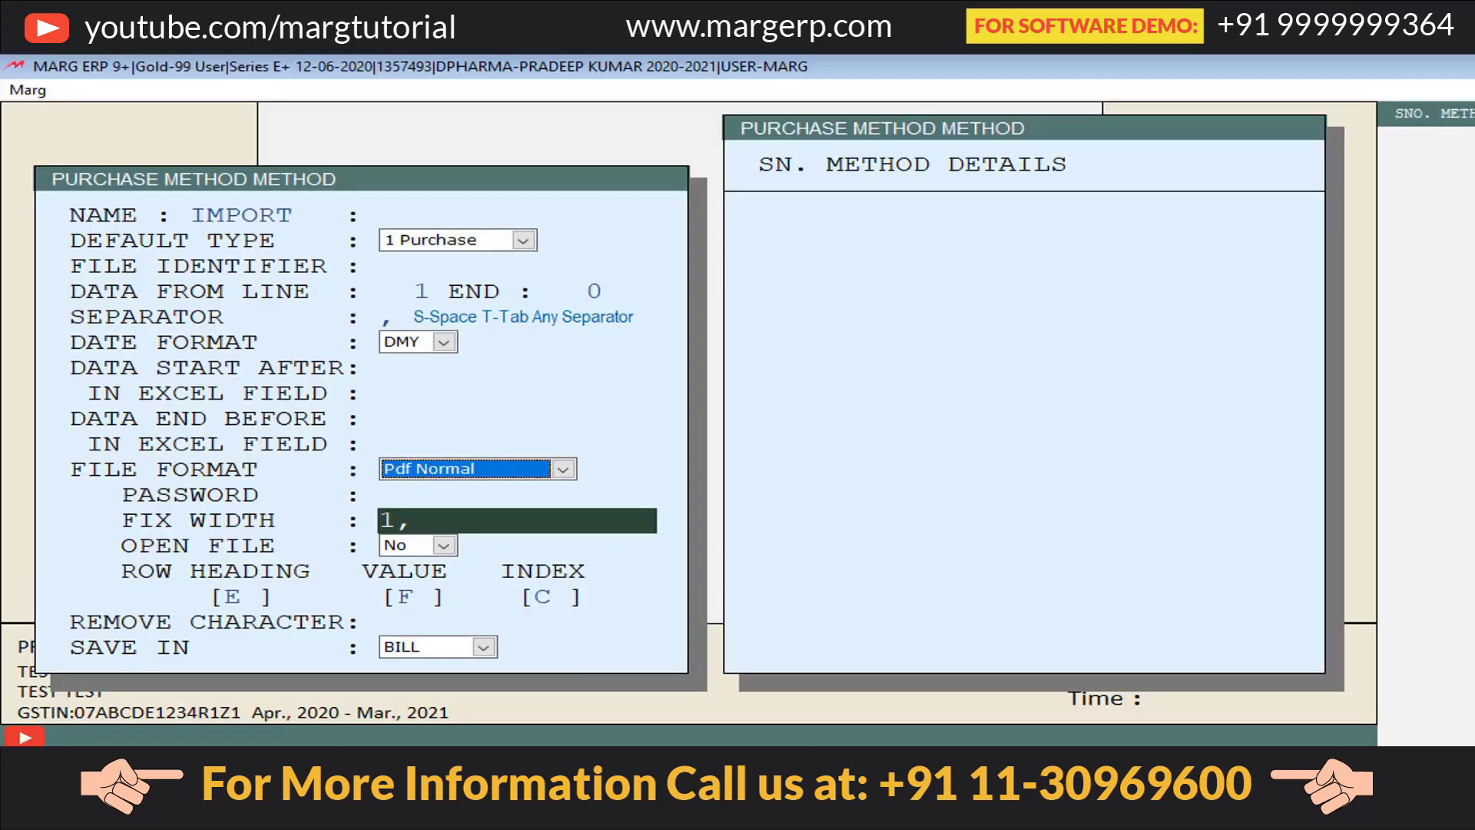
pyautogui.write('4,13,')
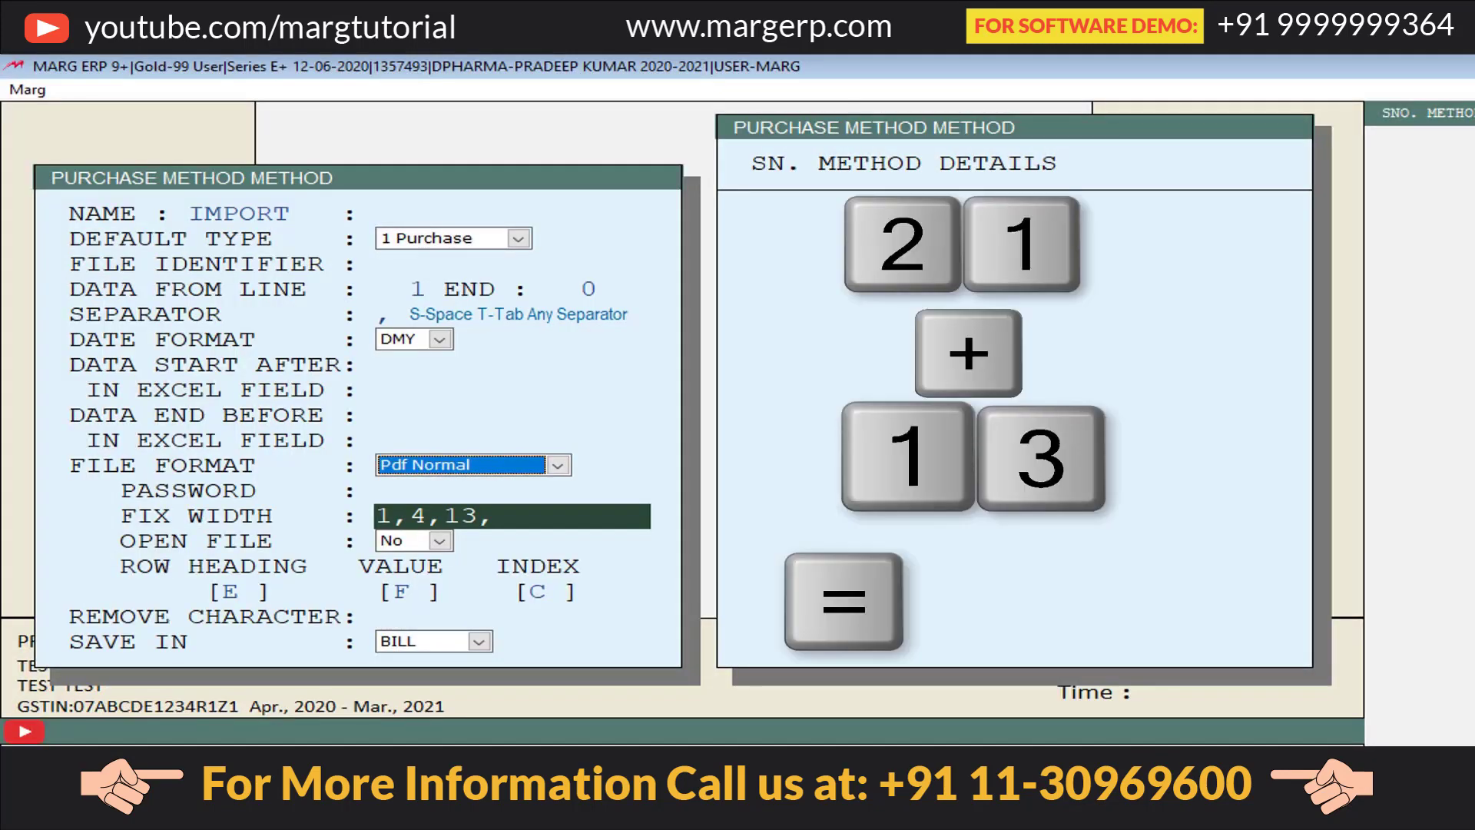
pyautogui.write('34,')
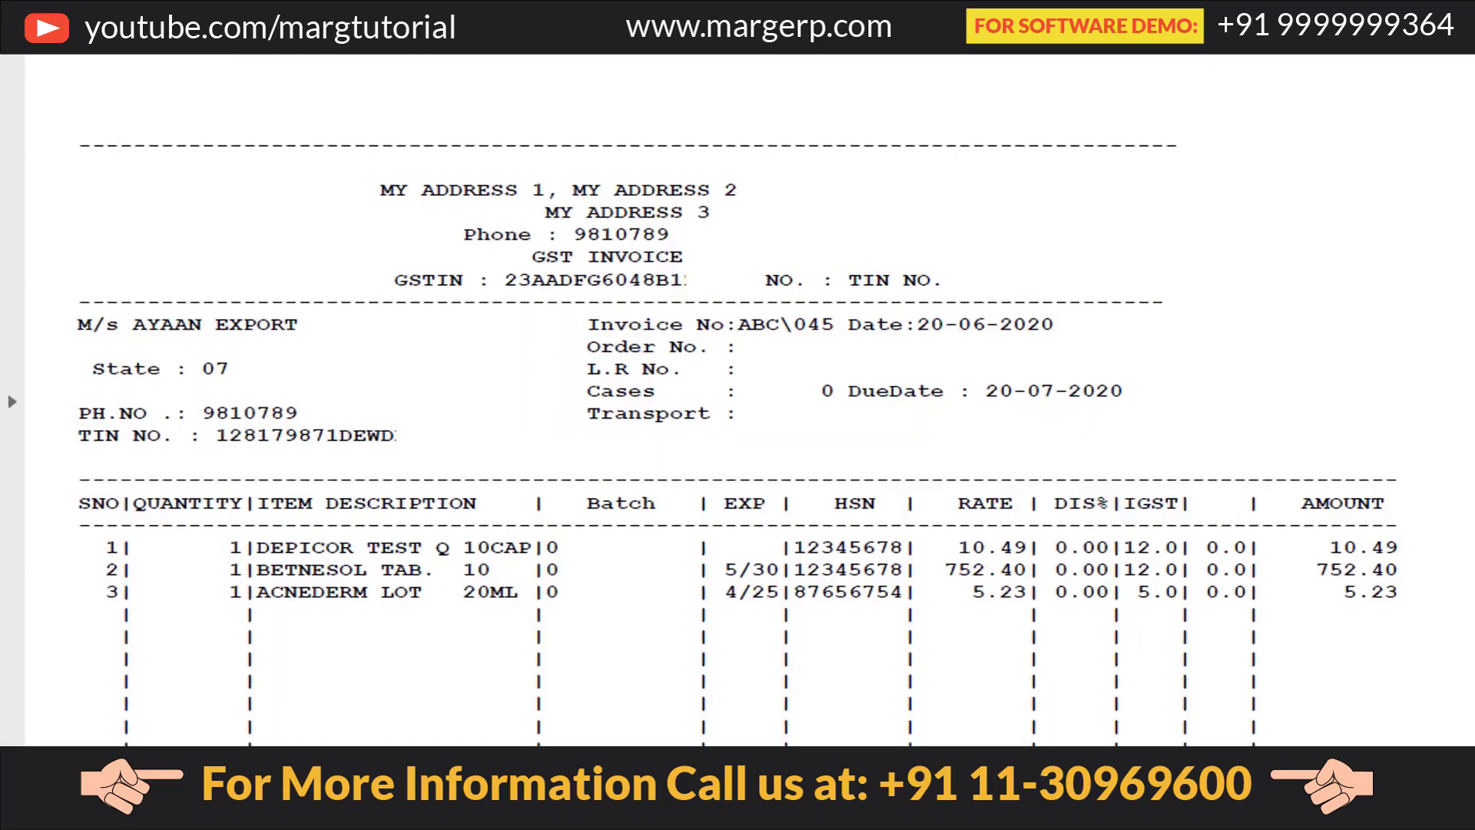